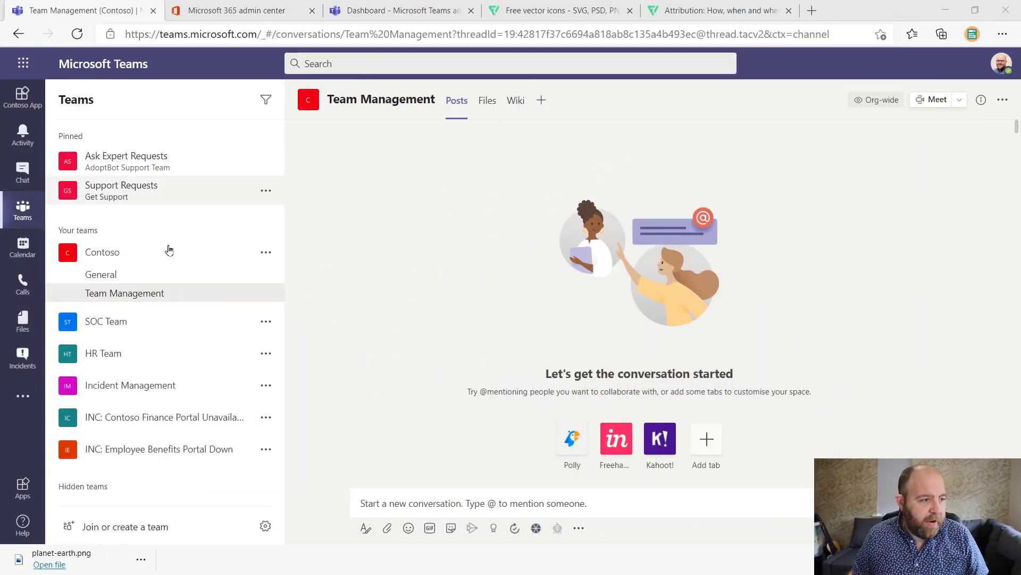
- Start a Praise message in the Team Management channel with the Awesome badge and add the colleague as recipient
{"action": "left_click", "coordinate": [431, 506]}
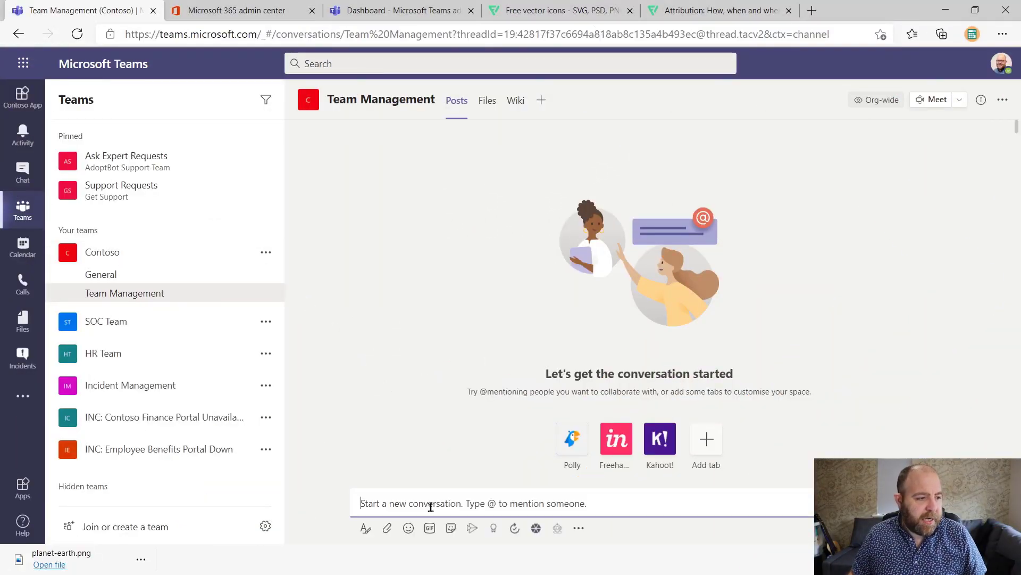
{"action": "left_click", "coordinate": [494, 529]}
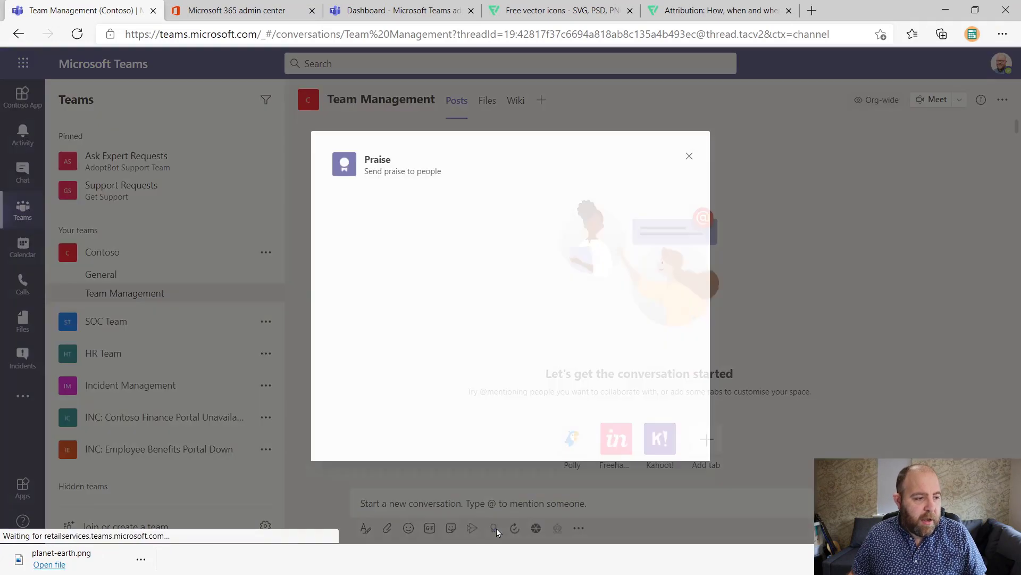
{"action": "left_click", "coordinate": [641, 243]}
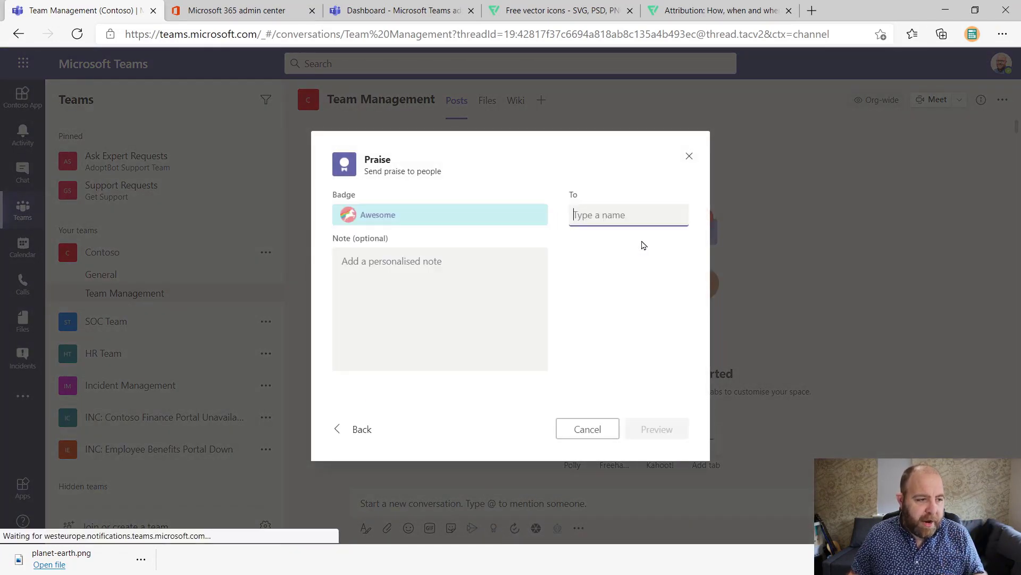
{"action": "type", "text": "miria"}
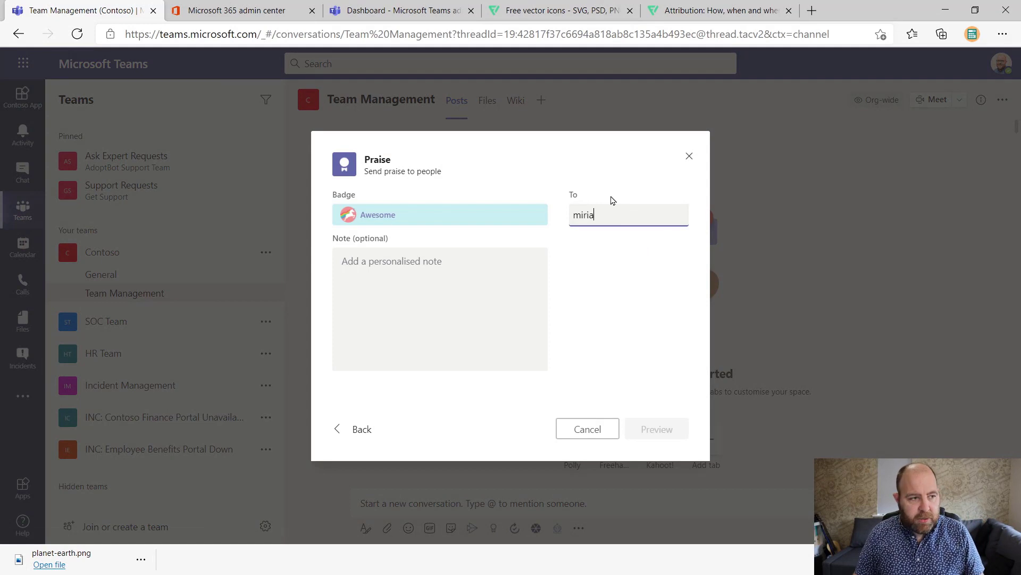
{"action": "left_click", "coordinate": [597, 257]}
- Add the note "Awesome job on the big Contoso sales win!" to the praise, preview it and send it
{"action": "left_click", "coordinate": [440, 303]}
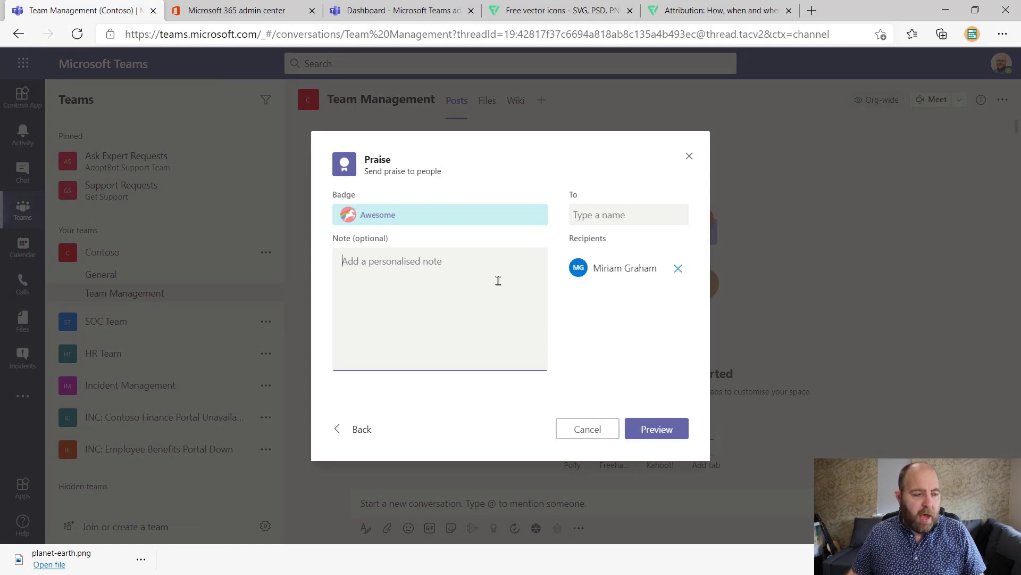
{"action": "type", "text": "Awesome job o"}
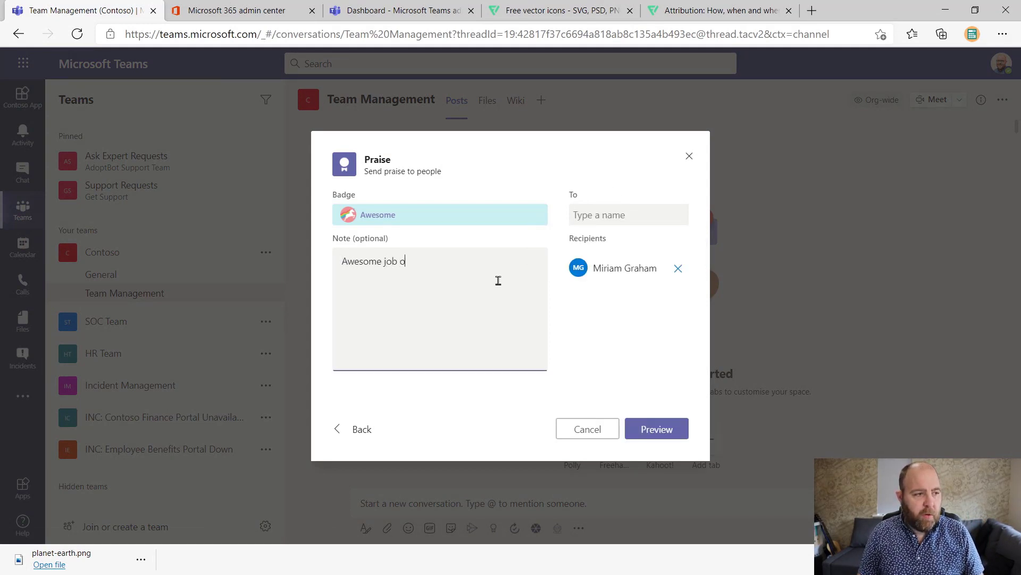
{"action": "type", "text": "n the big Cont"}
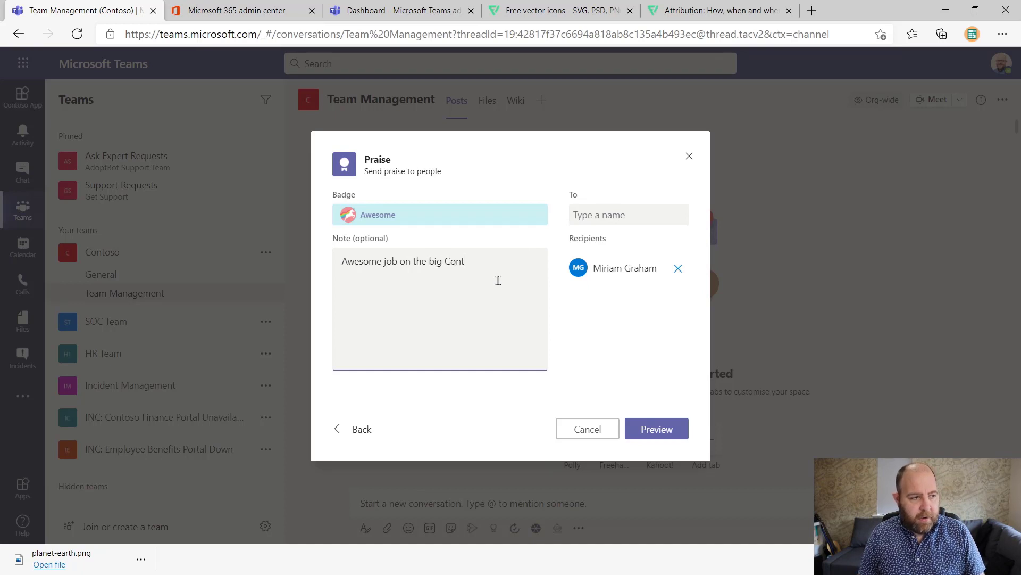
{"action": "type", "text": "oso sales win!"}
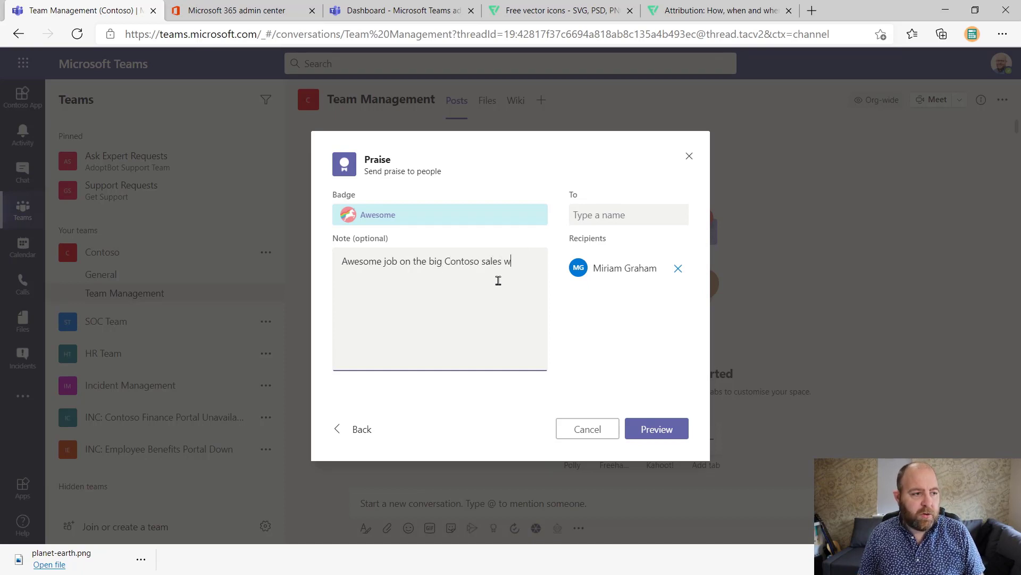
{"action": "left_click", "coordinate": [674, 428]}
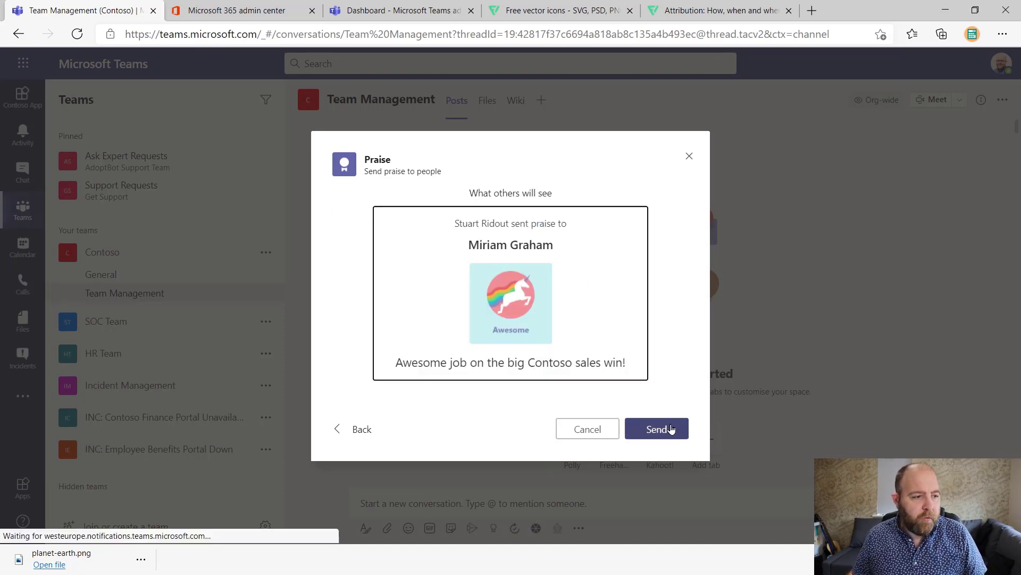
{"action": "left_click", "coordinate": [678, 436]}
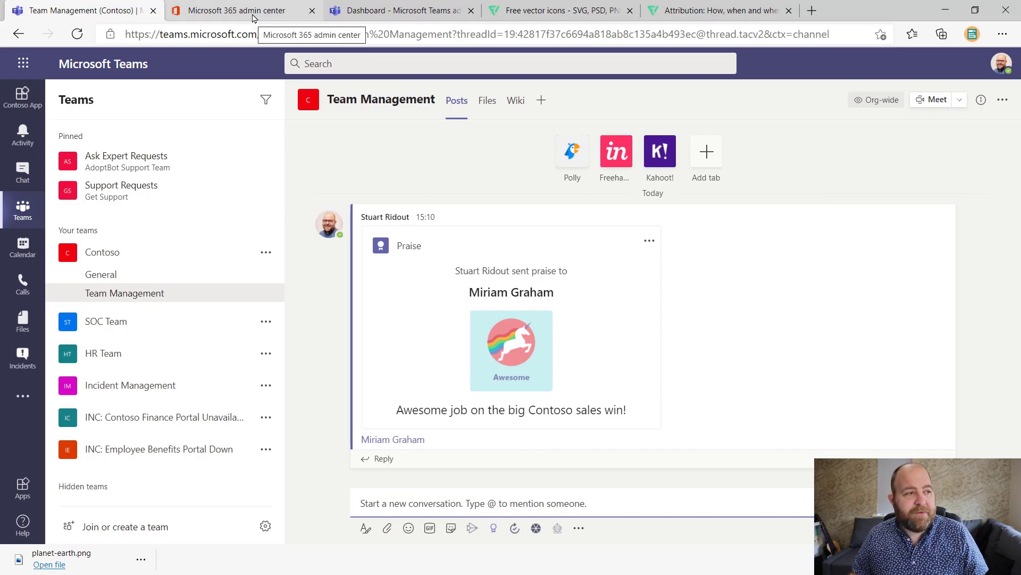
- Switch to the Microsoft Teams admin center, find the Praise app among the managed apps and open its settings
{"action": "left_click", "coordinate": [254, 18]}
{"action": "left_click", "coordinate": [370, 11]}
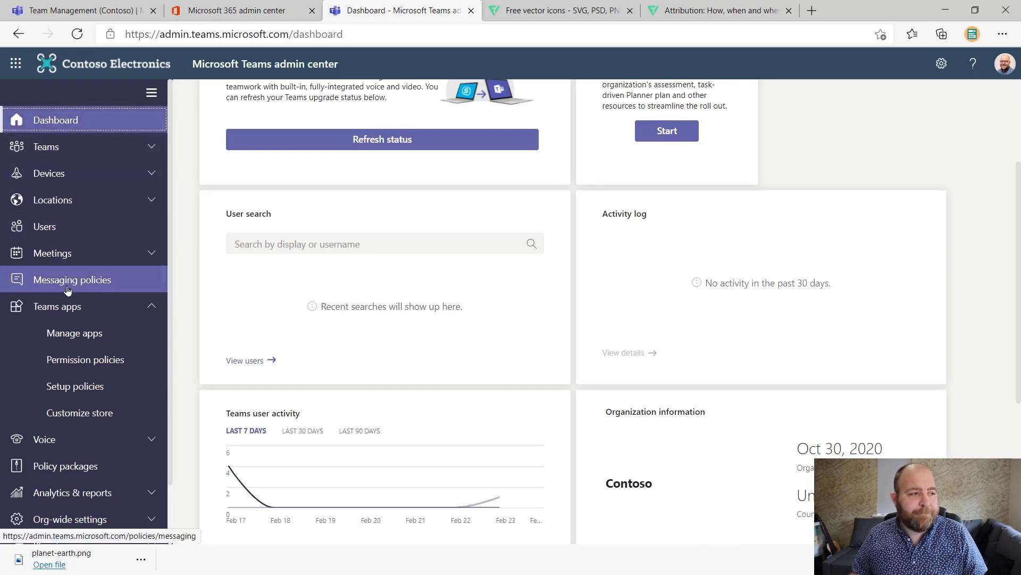
{"action": "left_click", "coordinate": [75, 334]}
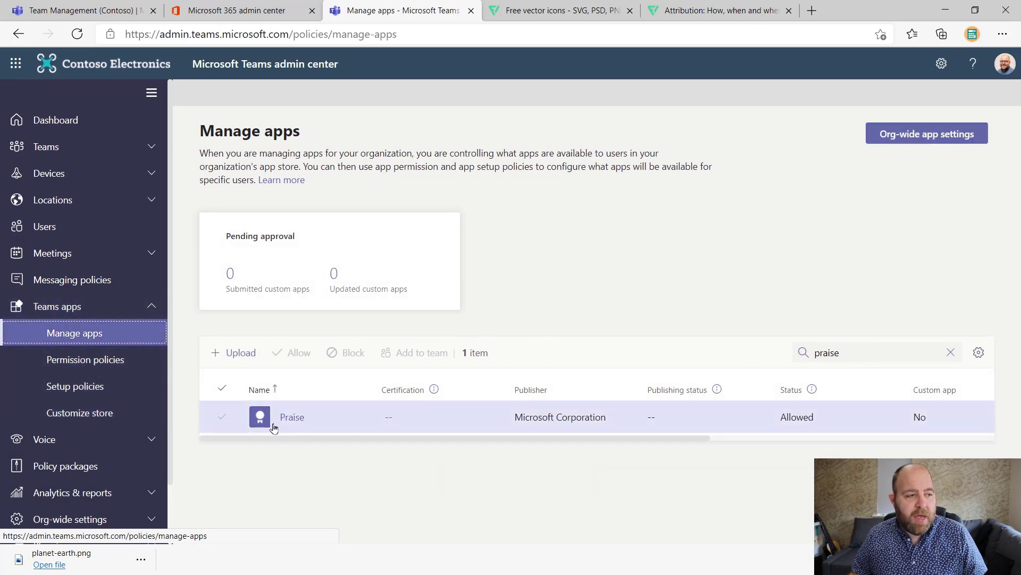
{"action": "left_click", "coordinate": [295, 418]}
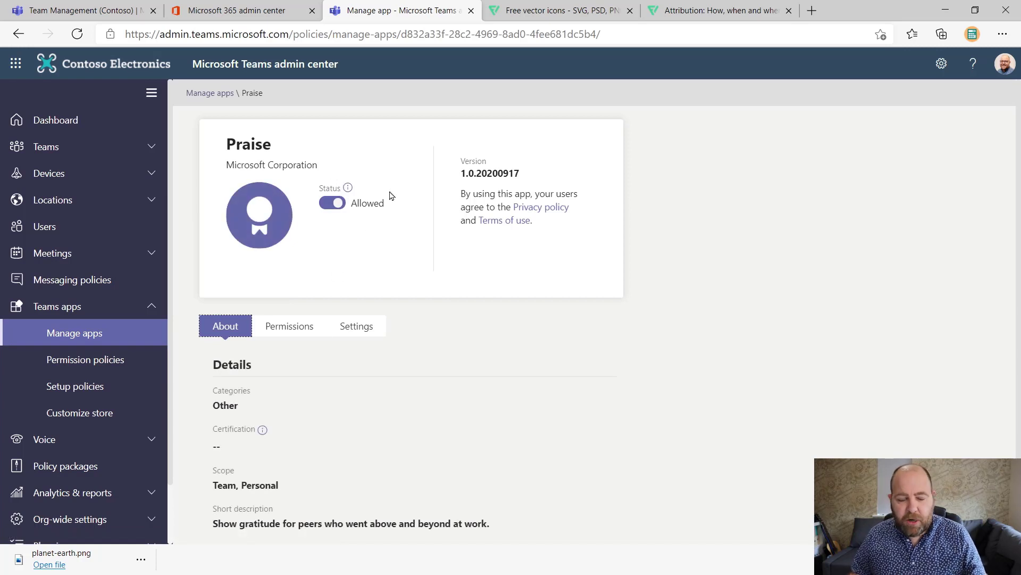
{"action": "left_click", "coordinate": [366, 326]}
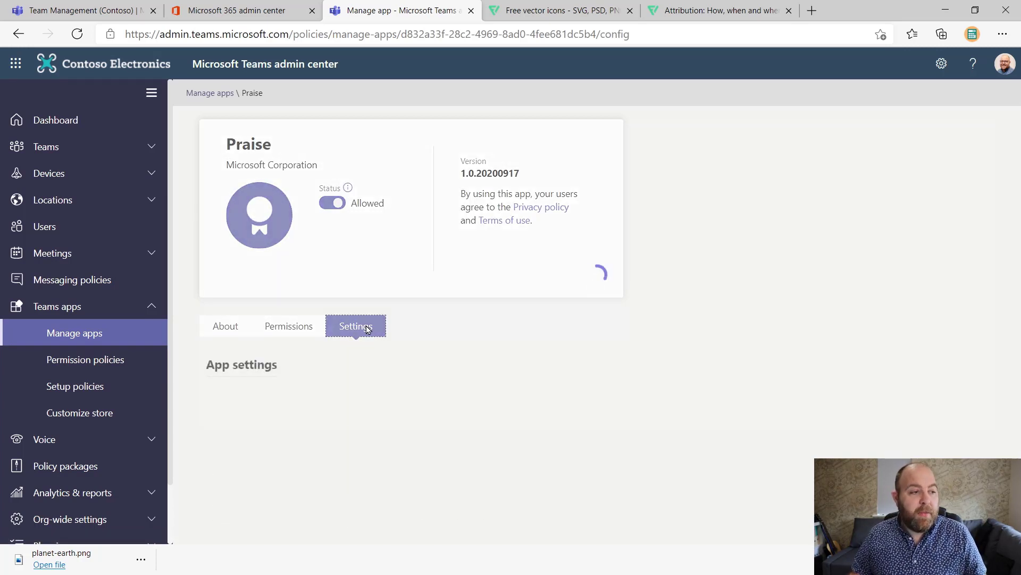
{"action": "scroll", "coordinate": [366, 330], "scroll_direction": "down", "scroll_amount": 2}
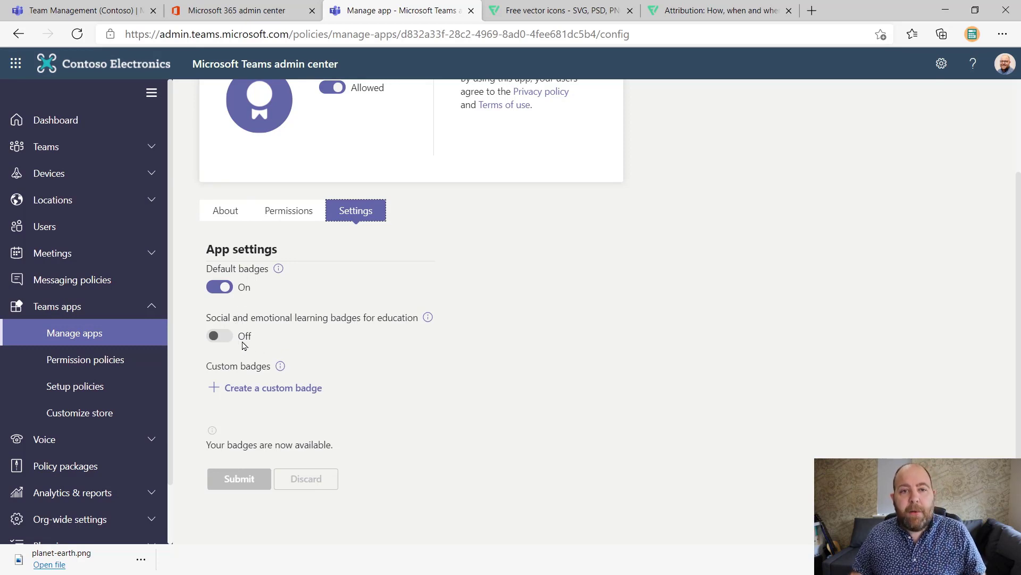
- Start a new custom badge for the Praise app and name it "Green Thinker"
{"action": "left_click", "coordinate": [253, 388]}
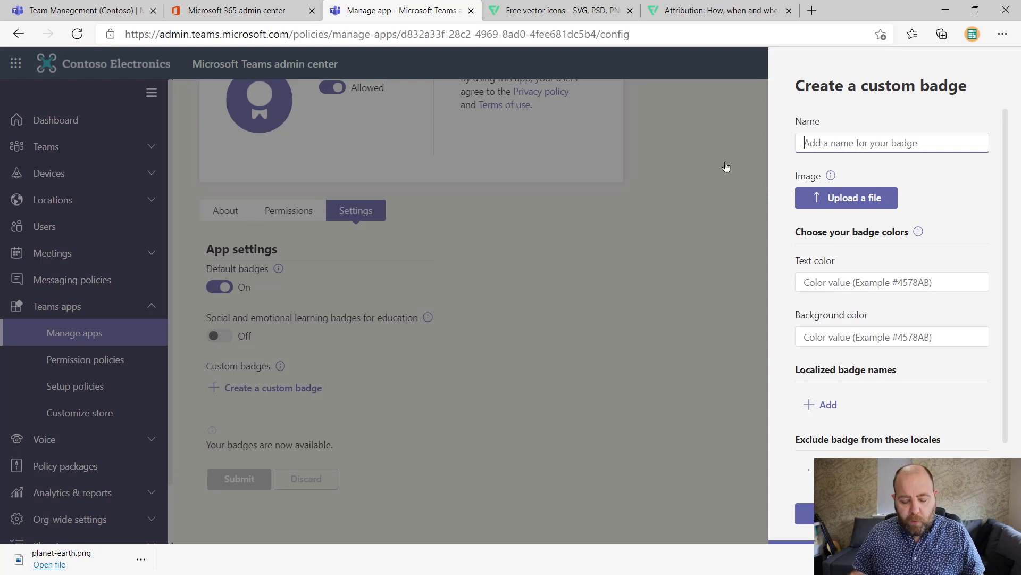
{"action": "type", "text": "Green T"}
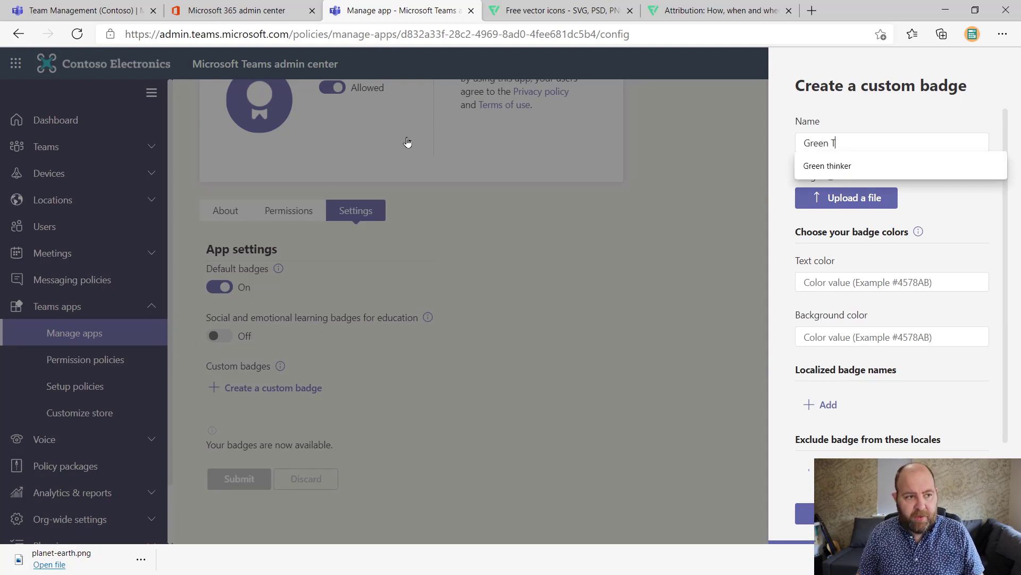
{"action": "type", "text": "hinker"}
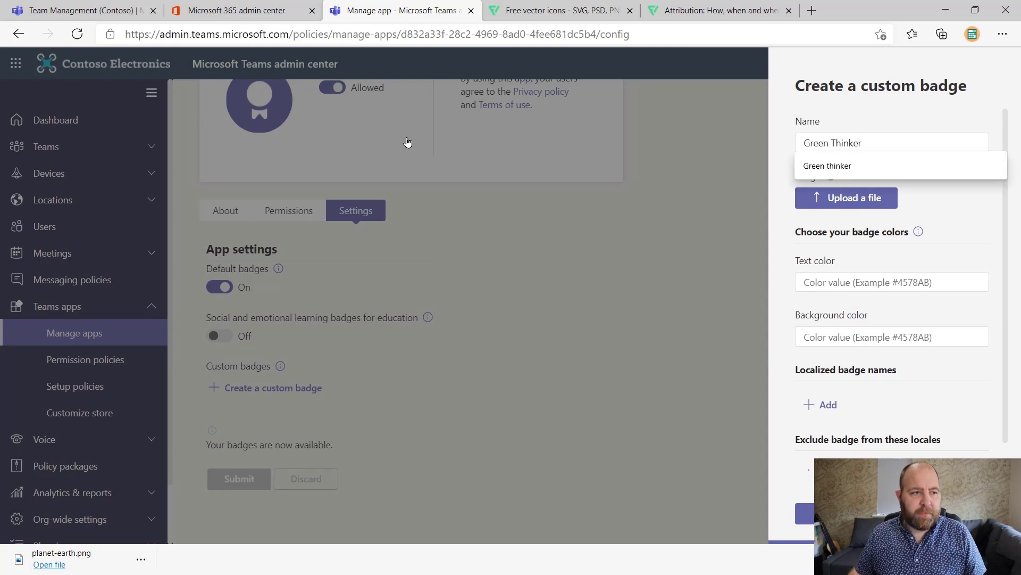
{"action": "left_click", "coordinate": [937, 118]}
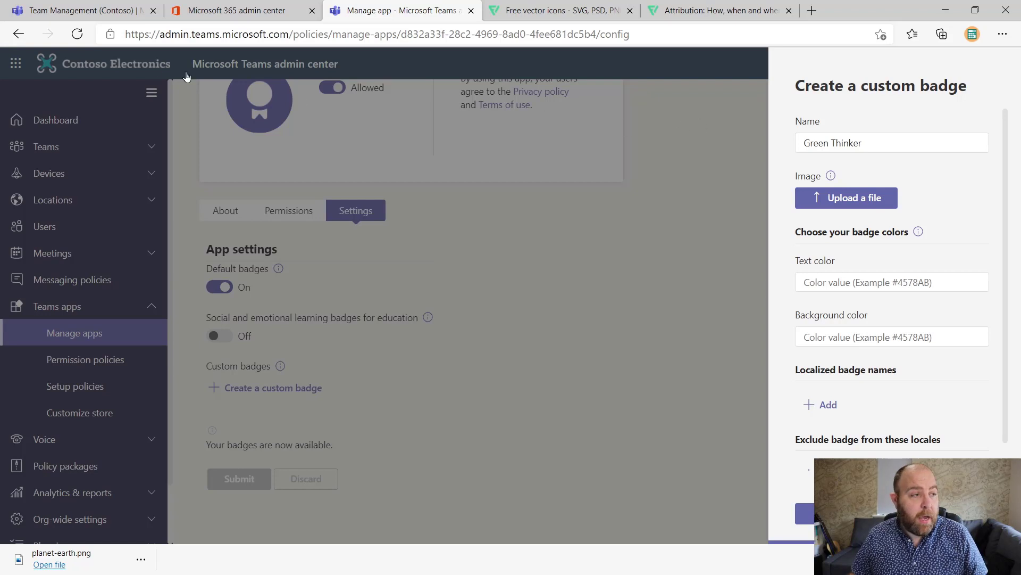
- Review the badge in the sent praise in Teams, and read Flaticon's attribution rules for free icons
{"action": "left_click", "coordinate": [102, 17]}
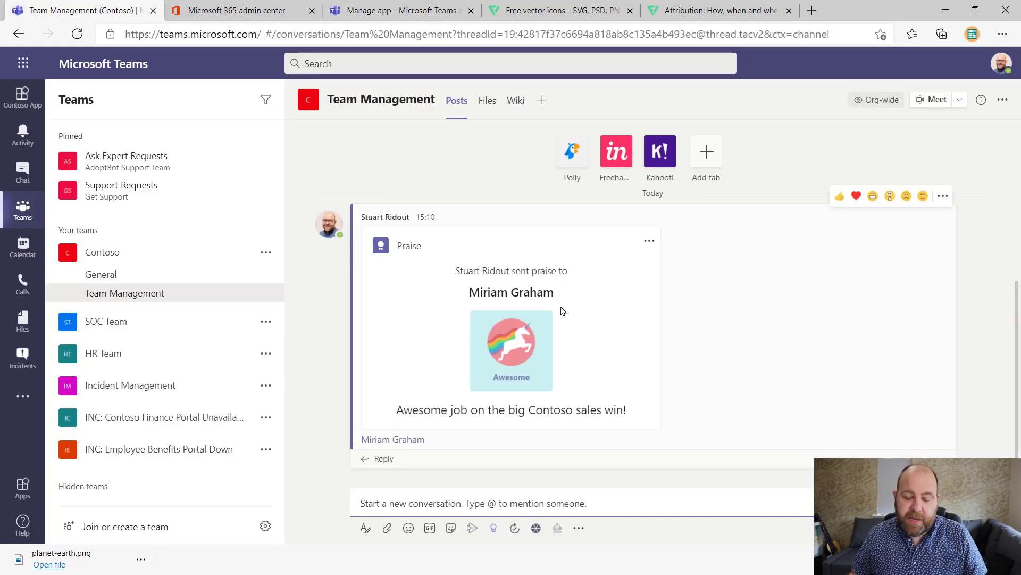
{"action": "left_click", "coordinate": [569, 12]}
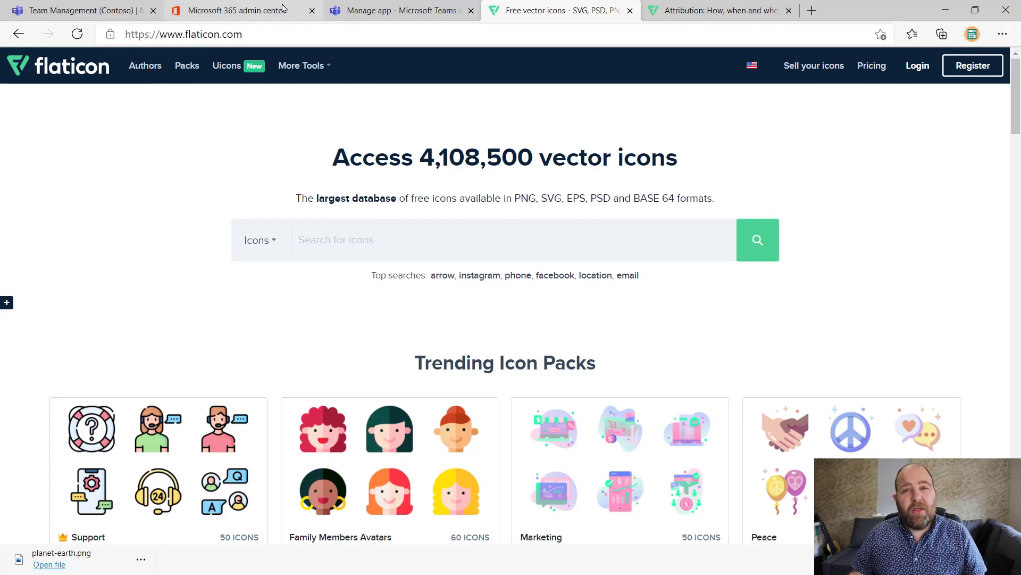
{"action": "left_click", "coordinate": [715, 16]}
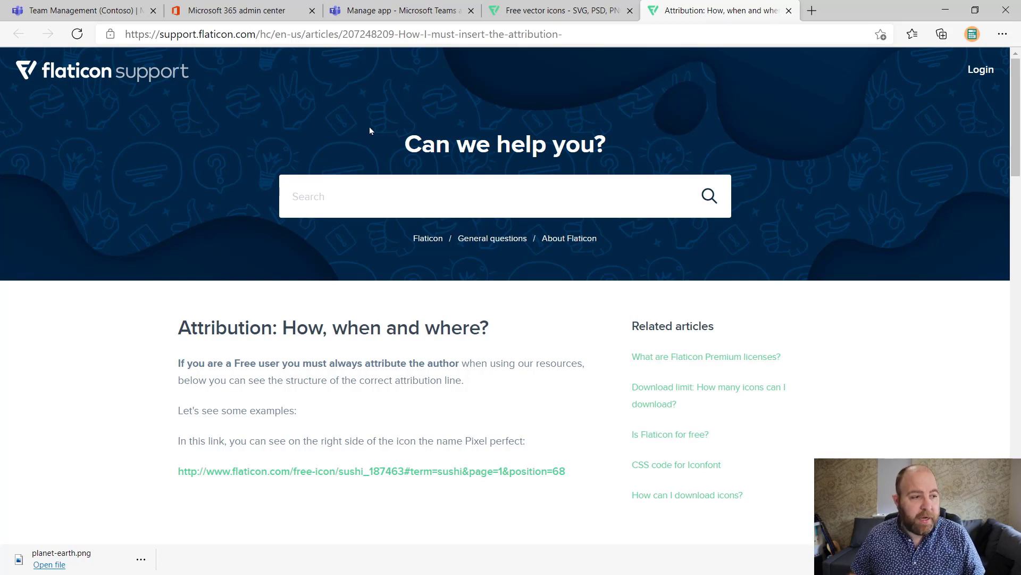
{"action": "scroll", "coordinate": [377, 117], "scroll_direction": "down", "scroll_amount": 7}
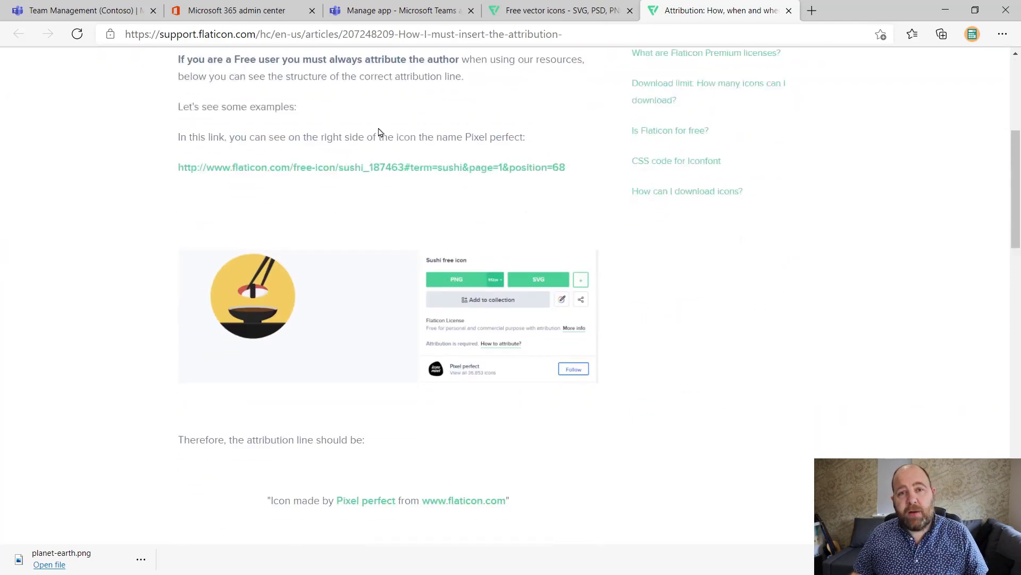
{"action": "scroll", "coordinate": [345, 227], "scroll_direction": "down", "scroll_amount": 6}
{"action": "scroll", "coordinate": [336, 213], "scroll_direction": "down", "scroll_amount": 5}
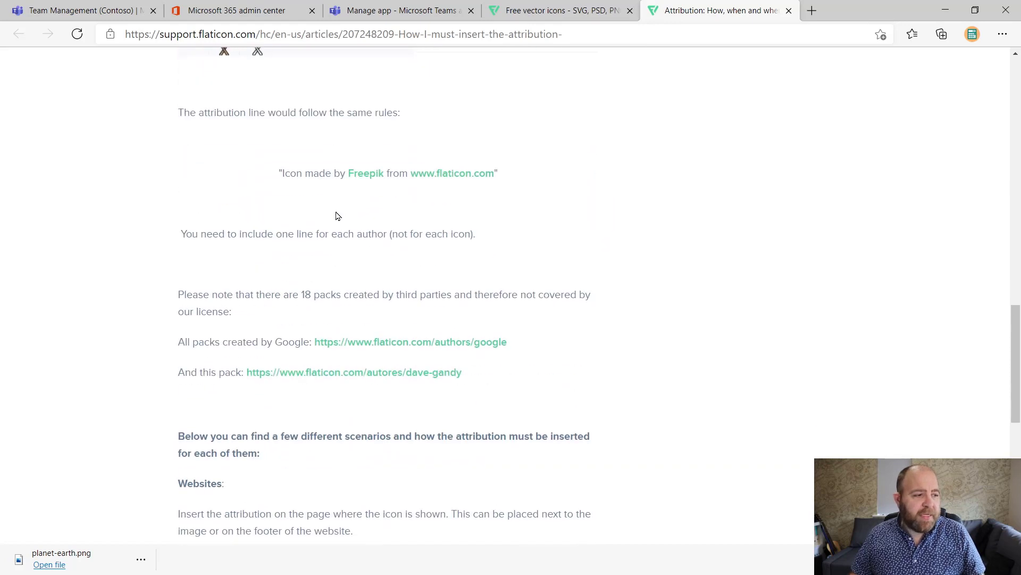
{"action": "scroll", "coordinate": [341, 213], "scroll_direction": "down", "scroll_amount": 4}
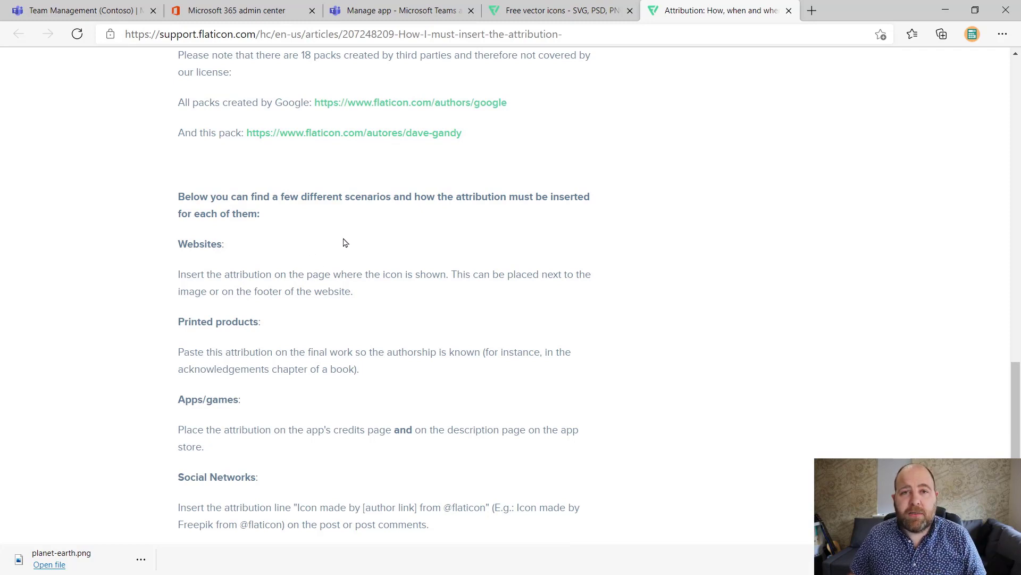
- Return to the Flaticon home page and search for "environment" icons
{"action": "key", "text": "ctrl+shift+Tab"}
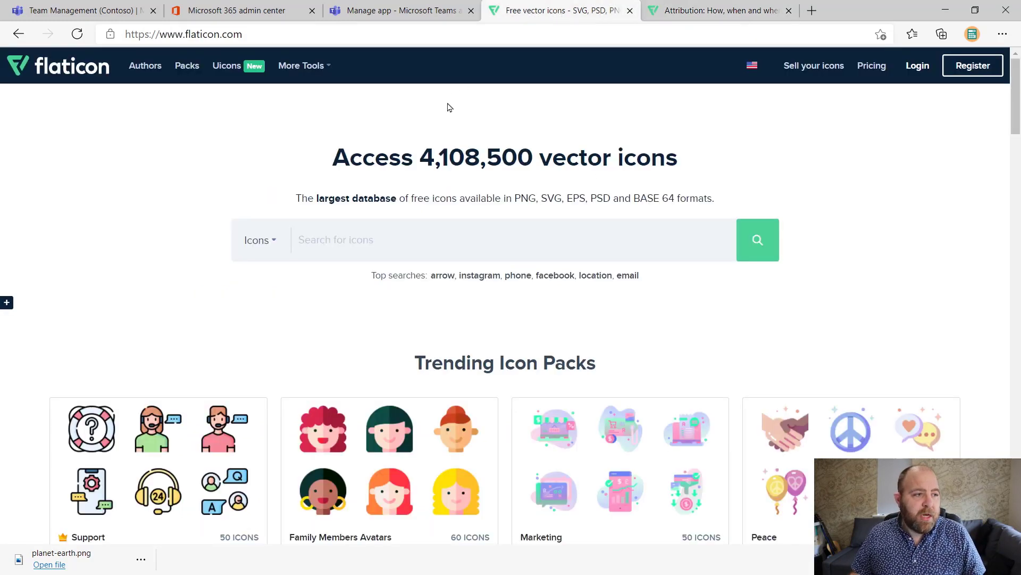
{"action": "type", "text": "environment"}
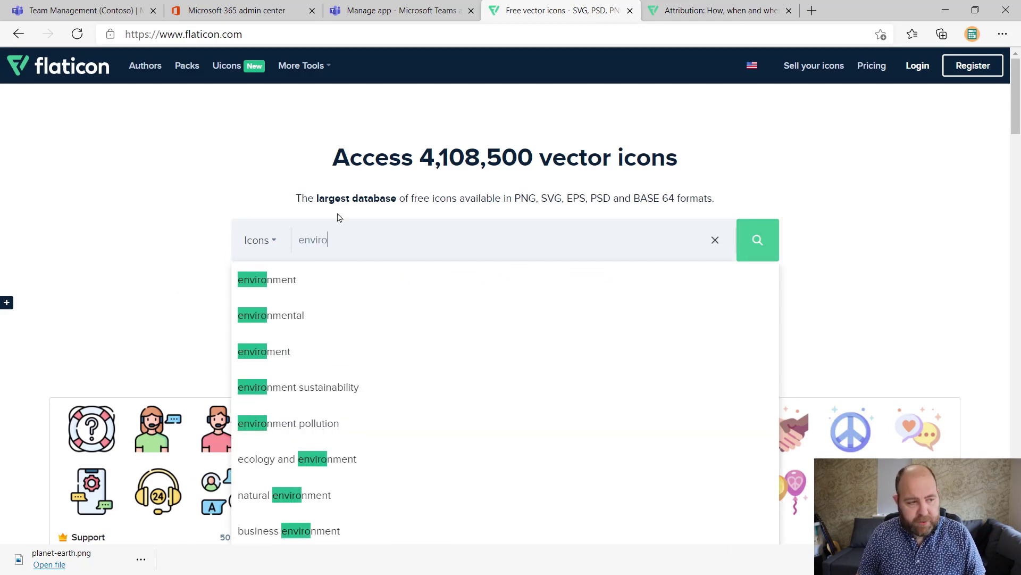
{"action": "key", "text": "Return"}
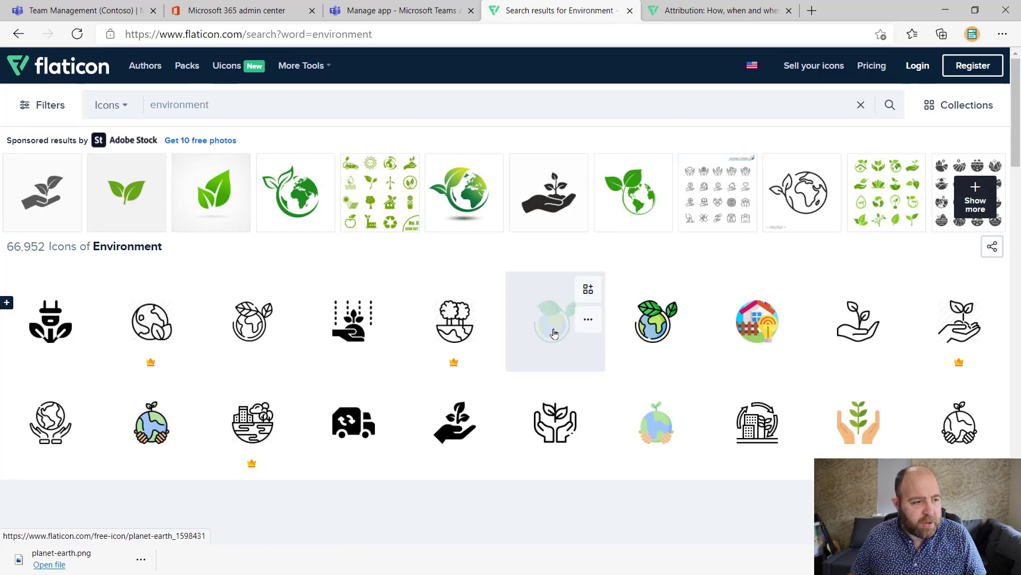
- Download the flat-style Planet Earth free icon as a 512px PNG and dismiss the attribution reminder
{"action": "left_click", "coordinate": [555, 341]}
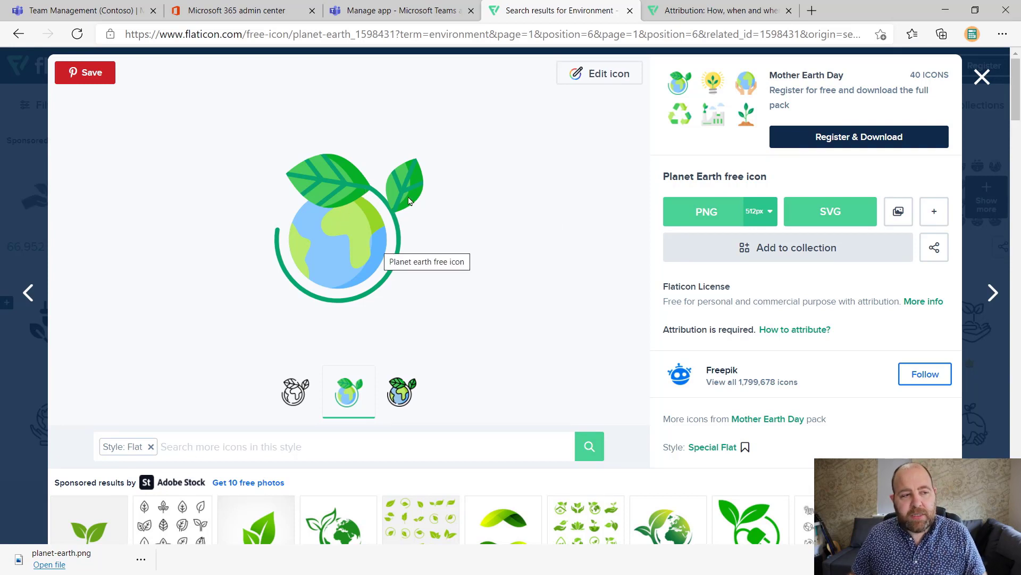
{"action": "left_click", "coordinate": [765, 211]}
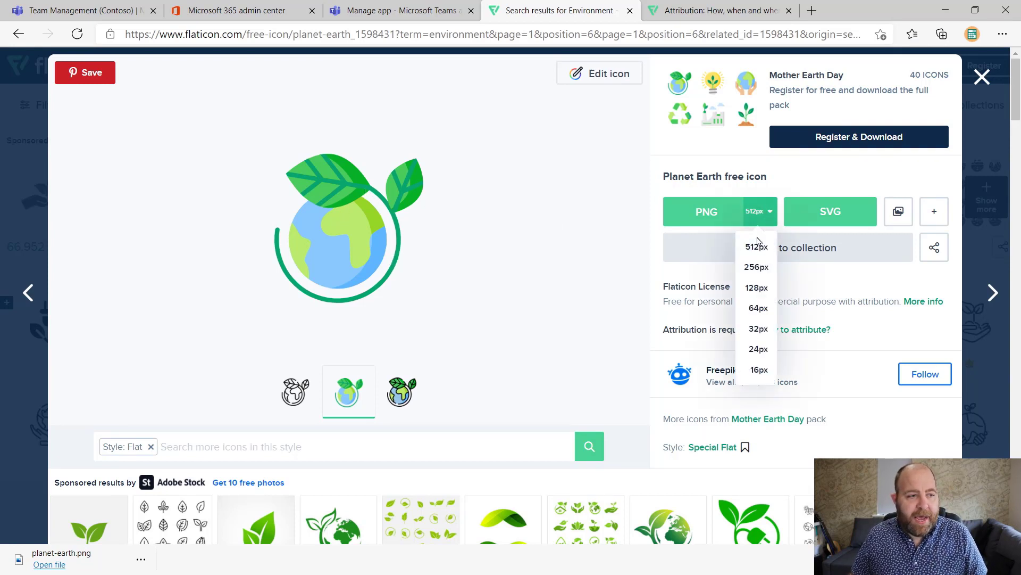
{"action": "left_click", "coordinate": [701, 223]}
{"action": "left_click", "coordinate": [671, 276]}
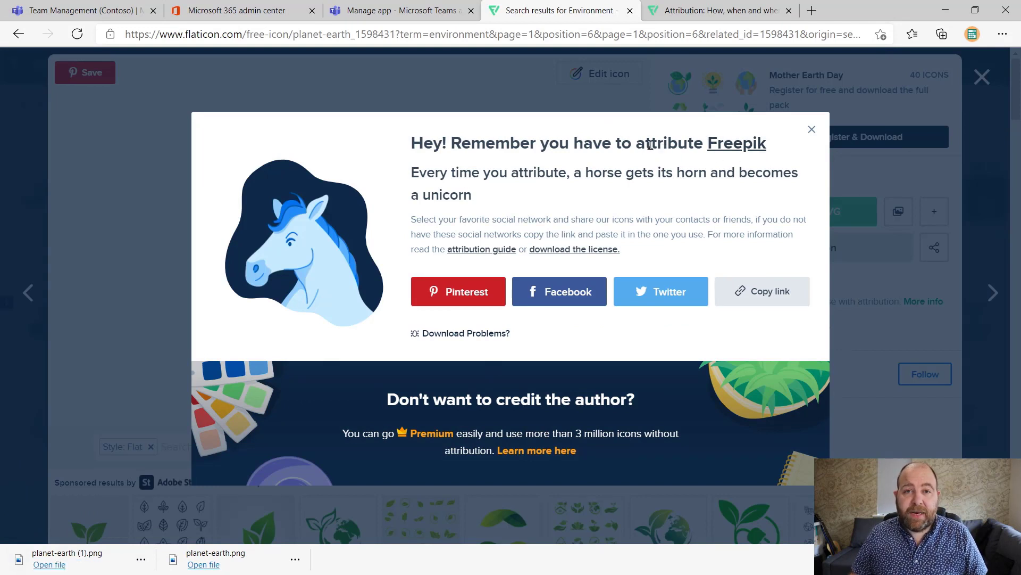
{"action": "left_click", "coordinate": [812, 130]}
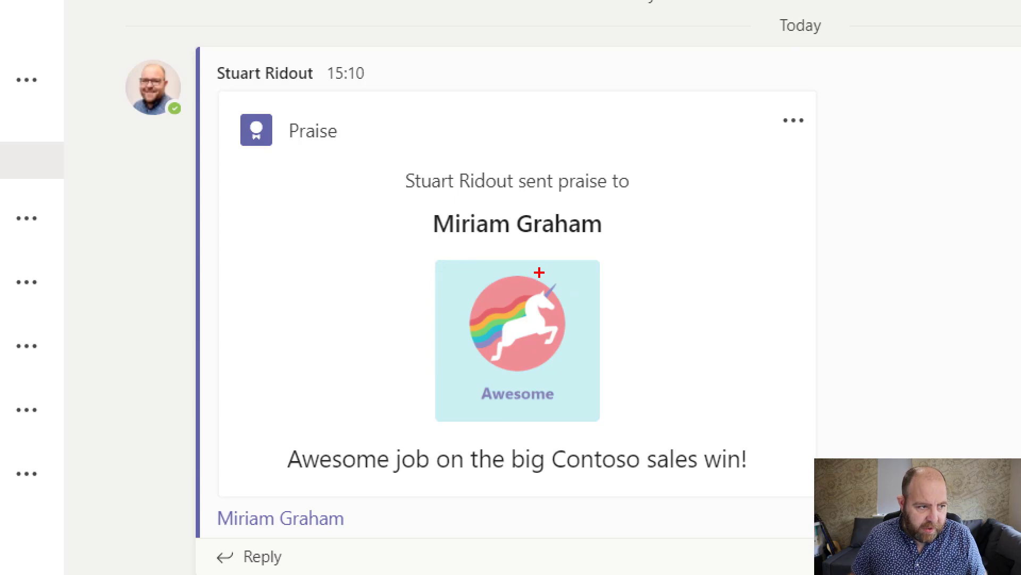
{"action": "mouse_move", "coordinate": [540, 272]}
{"action": "left_mouse_down"}
{"action": "mouse_move", "coordinate": [556, 304]}
{"action": "mouse_move", "coordinate": [579, 315]}
{"action": "mouse_move", "coordinate": [565, 308]}
{"action": "left_mouse_up"}
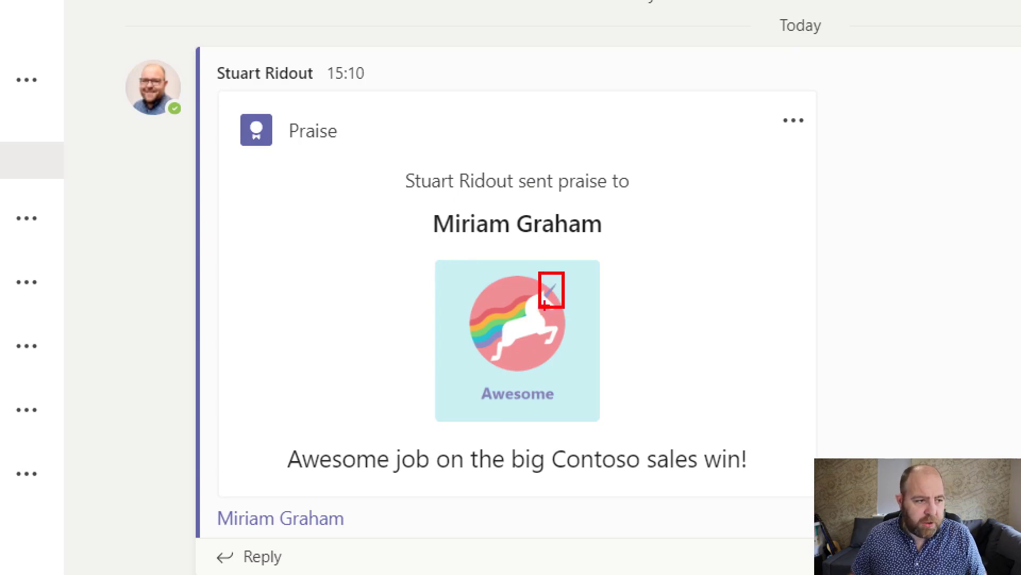
{"action": "key", "text": "Escape"}
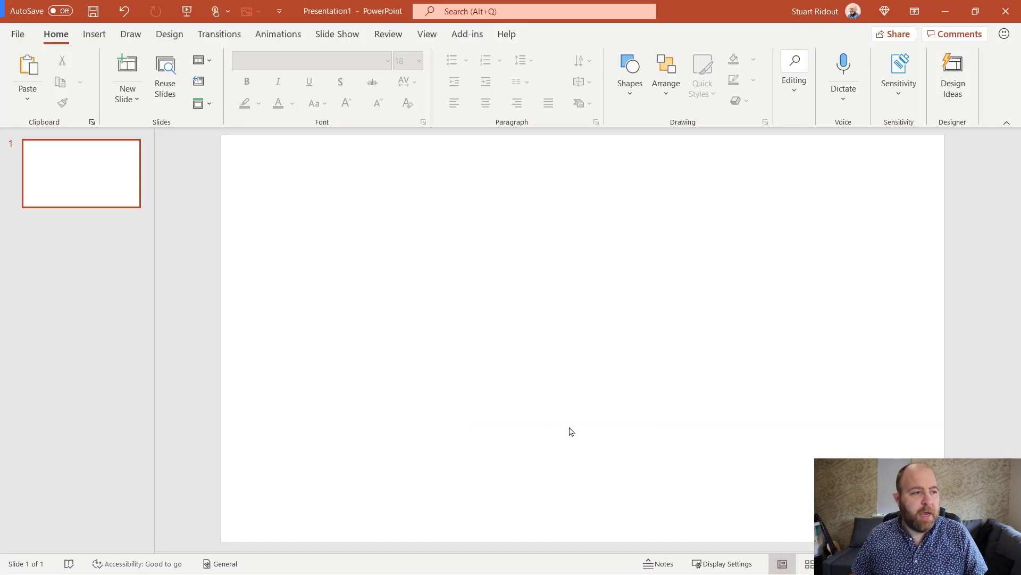
- Draw a circle about 11.2 cm across on the blank slide and fill it with the lightest green theme colour
{"action": "left_click", "coordinate": [638, 81]}
{"action": "left_click", "coordinate": [664, 133]}
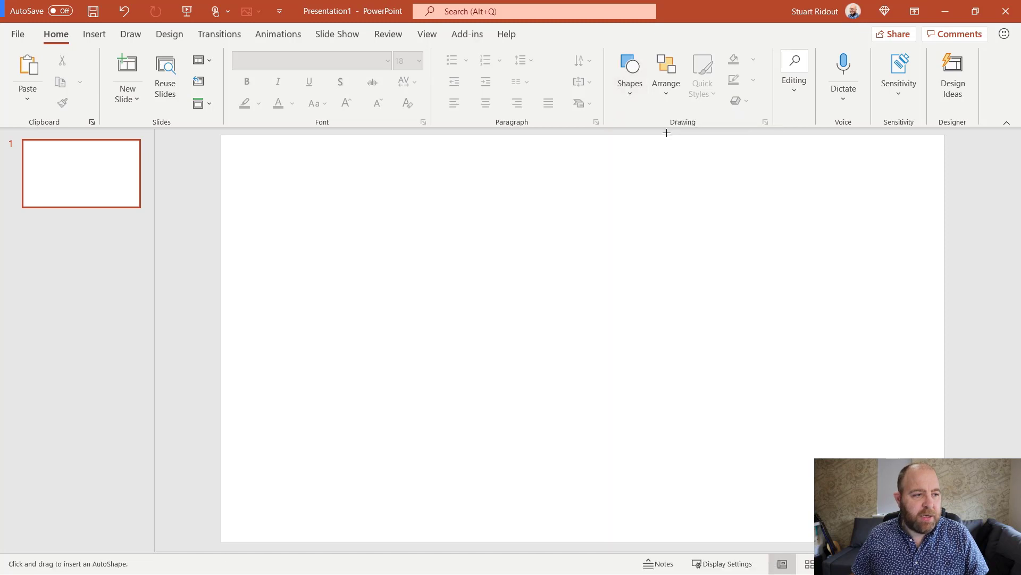
{"action": "left_click_drag", "start_coordinate": [445, 217], "coordinate": [666, 457]}
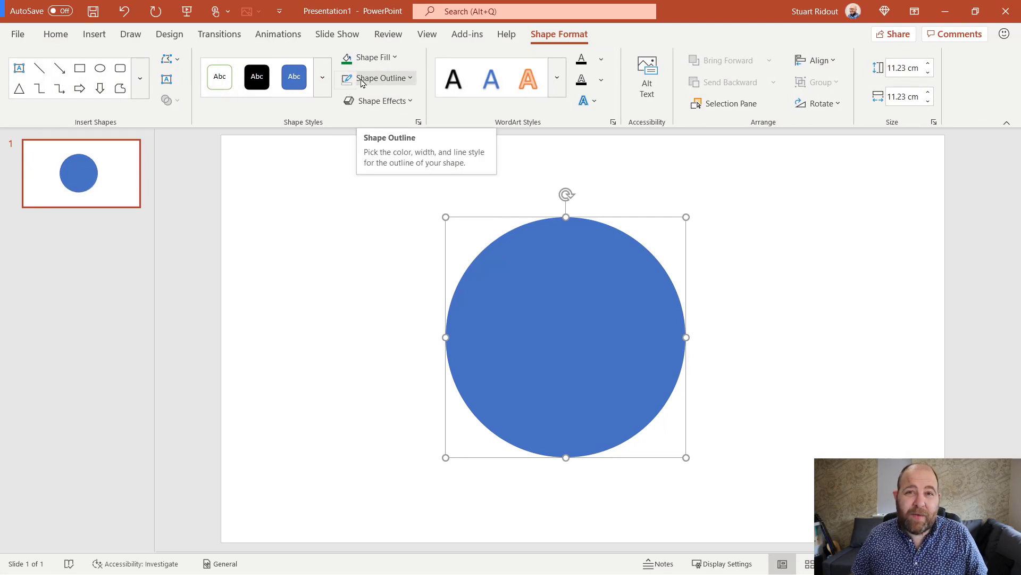
{"action": "left_click", "coordinate": [395, 58]}
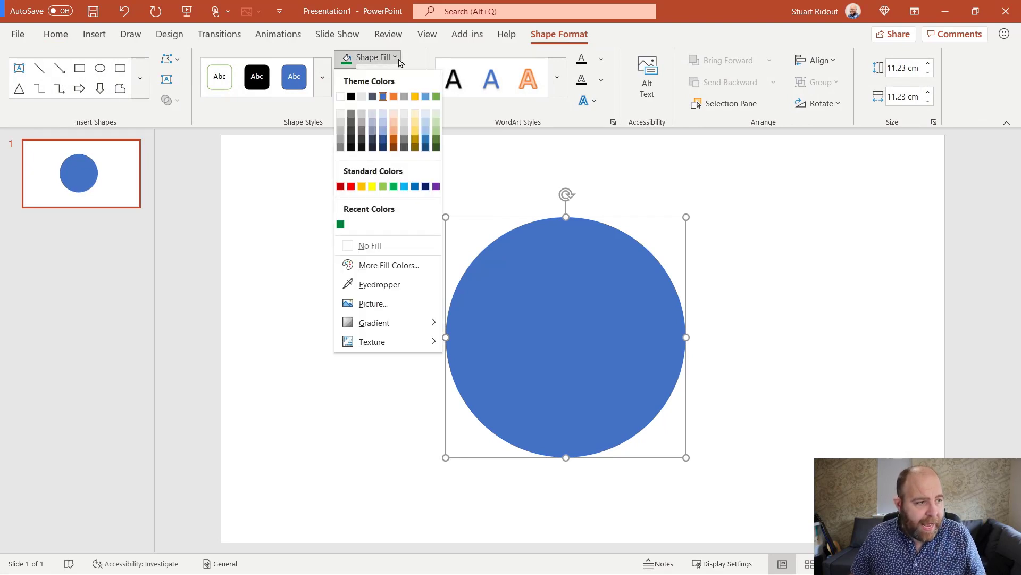
{"action": "left_click", "coordinate": [436, 113]}
{"action": "left_click", "coordinate": [777, 266]}
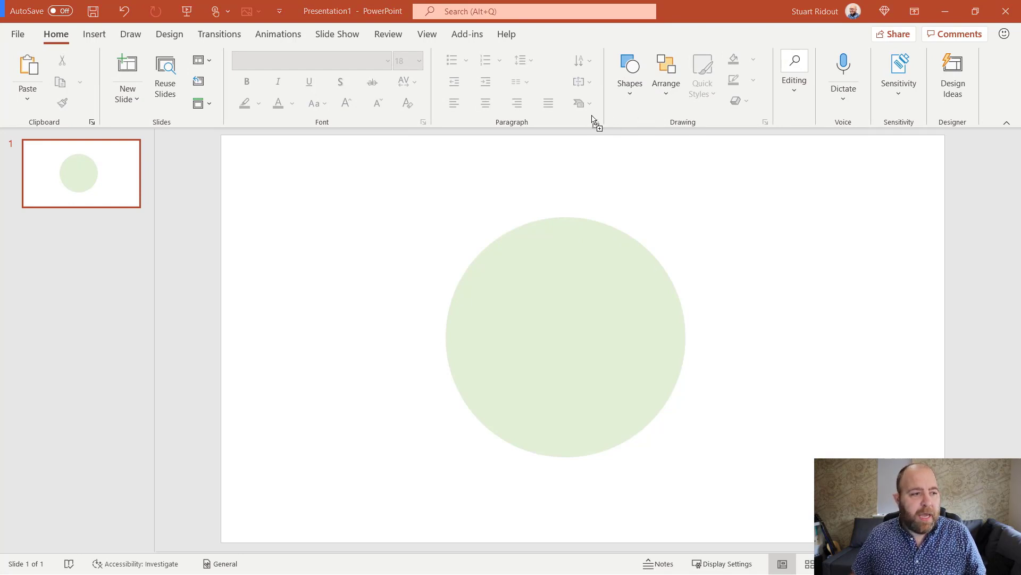
- Insert the Planet Earth icon, scale it to about 8.95 cm square, and place it over the light green circle
{"action": "key", "text": "ctrl+v"}
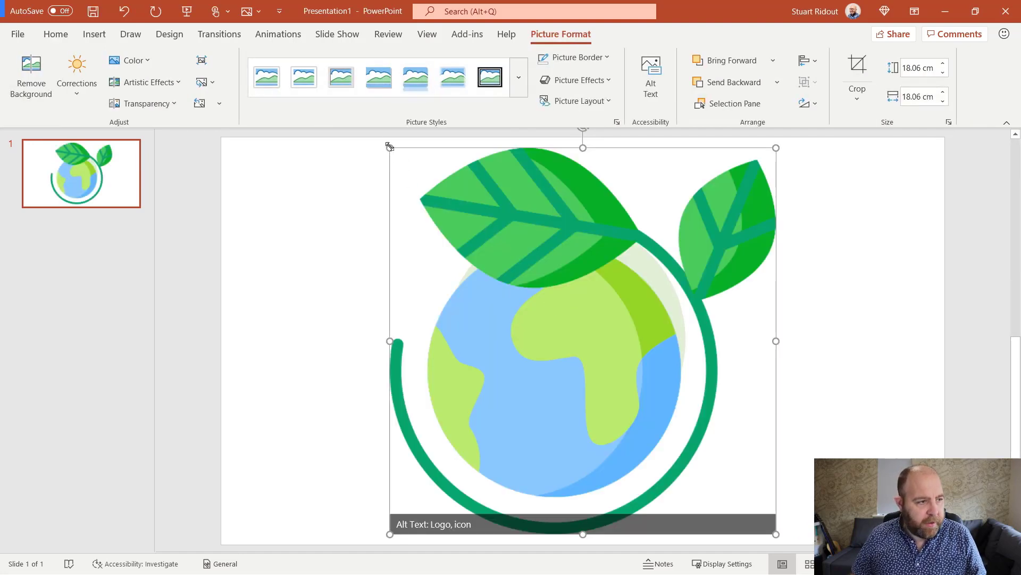
{"action": "left_click_drag", "start_coordinate": [389, 146], "coordinate": [626, 379]}
{"action": "left_click_drag", "start_coordinate": [706, 457], "coordinate": [562, 311]}
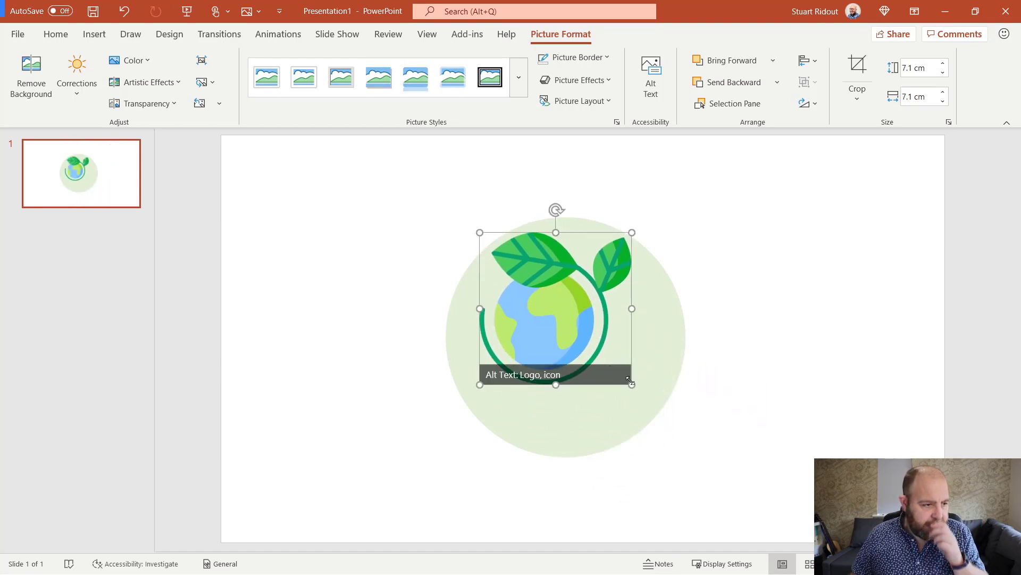
{"action": "left_click_drag", "start_coordinate": [631, 384], "coordinate": [670, 415]}
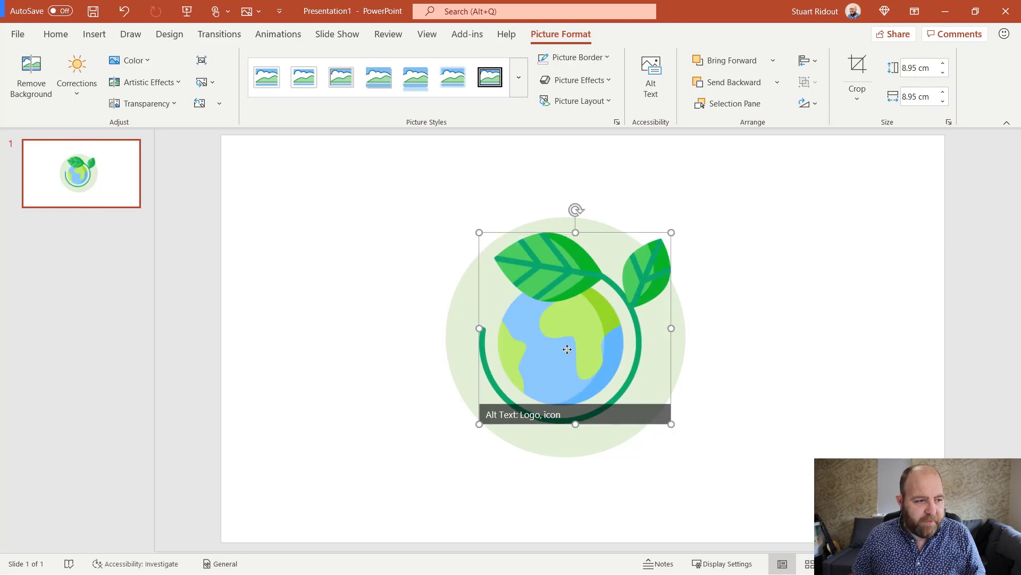
{"action": "left_click_drag", "start_coordinate": [565, 346], "coordinate": [575, 351]}
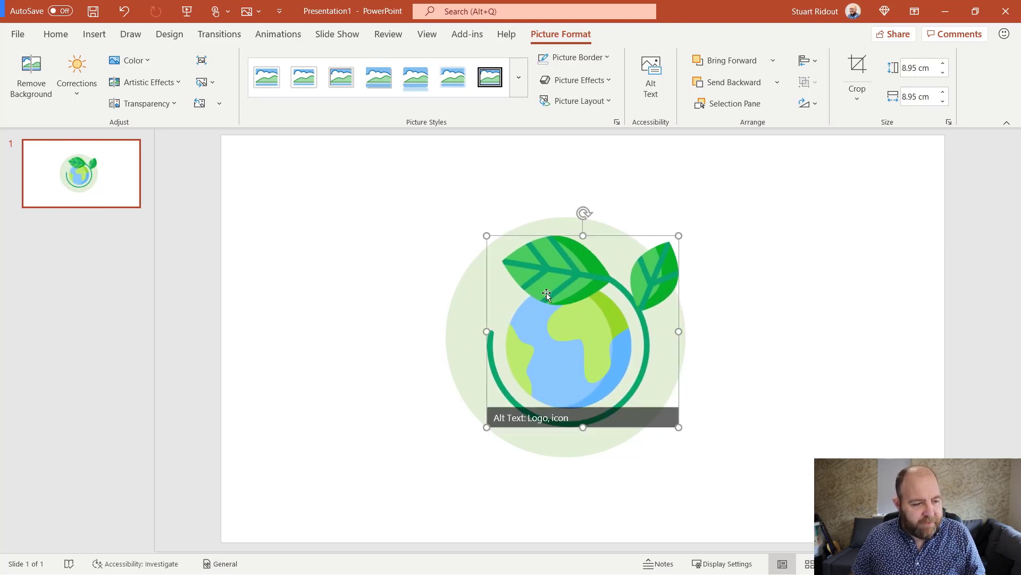
- Fine-tune the Earth icon's position by nudging it slightly up and left on the circle
{"action": "key", "text": "ctrl+z"}
{"action": "key", "text": "ctrl+z"}
{"action": "key", "text": "ctrl+z"}
{"action": "left_click", "coordinate": [761, 282]}
{"action": "left_click", "coordinate": [587, 330]}
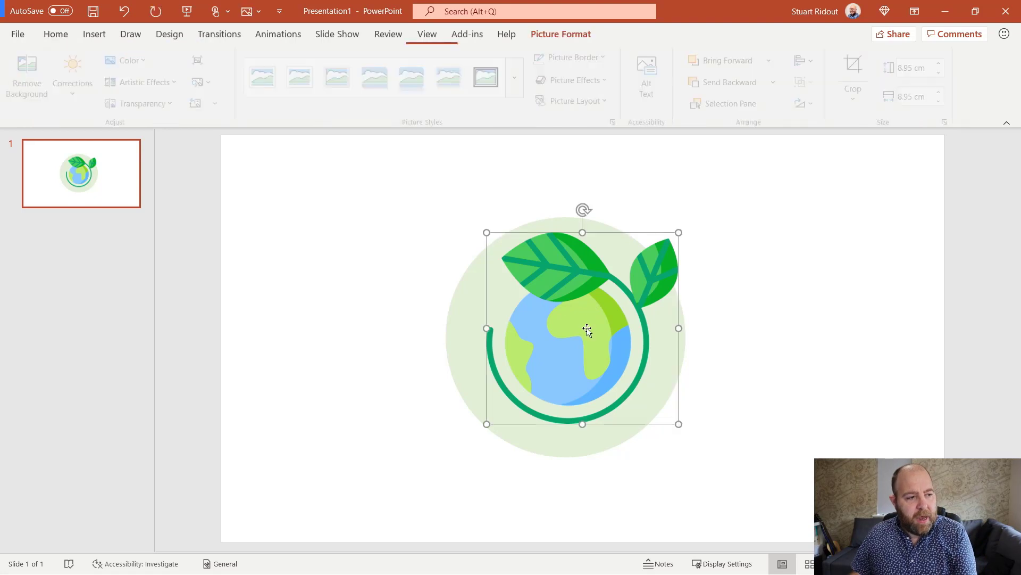
{"action": "left_click", "coordinate": [727, 271]}
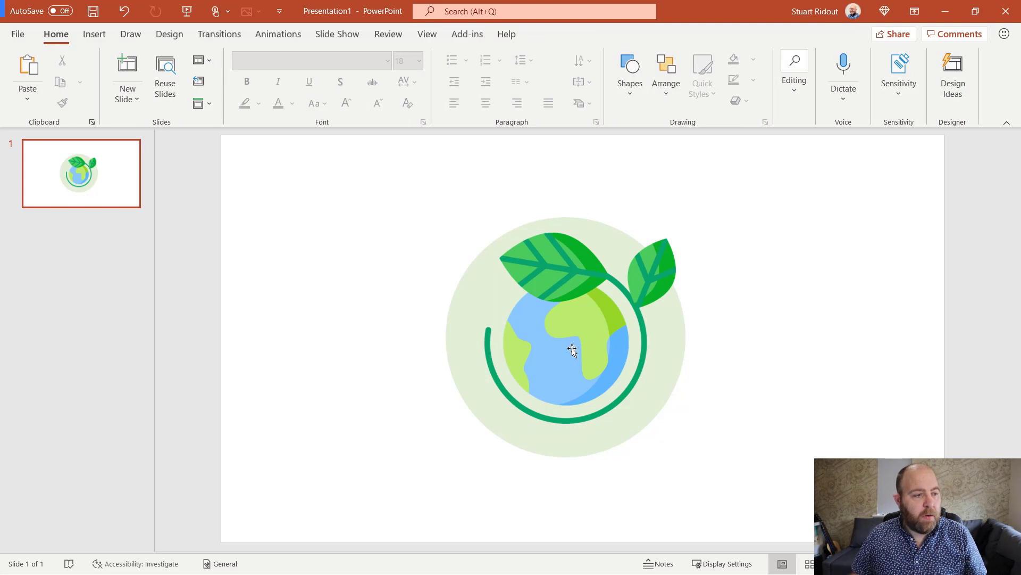
- Save the circle and Earth icon together as a PNG picture named "Green Thinker" in the Teams Badges folder
{"action": "left_click_drag", "start_coordinate": [380, 179], "coordinate": [845, 516]}
{"action": "right_click", "coordinate": [566, 338]}
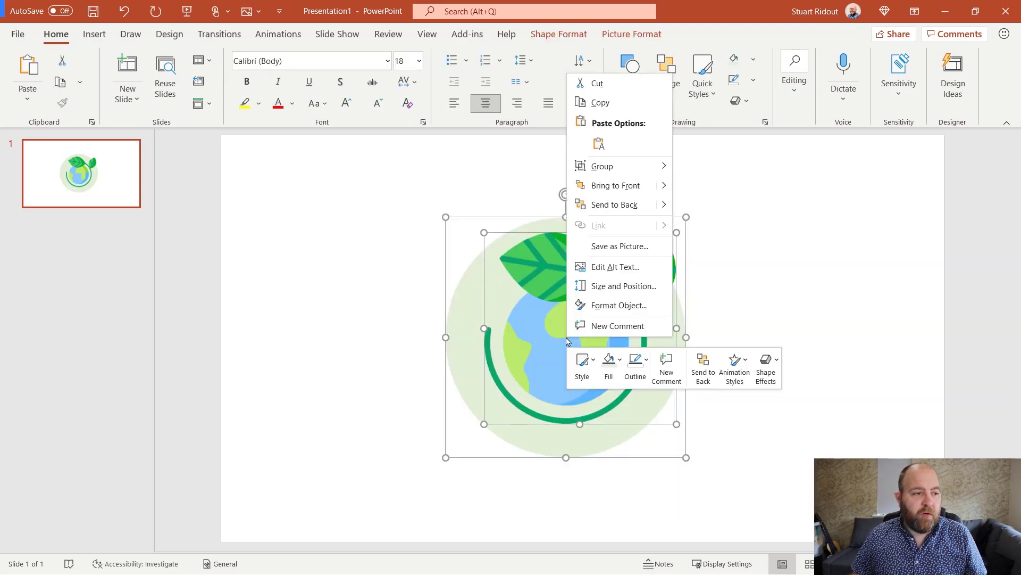
{"action": "left_click", "coordinate": [615, 247]}
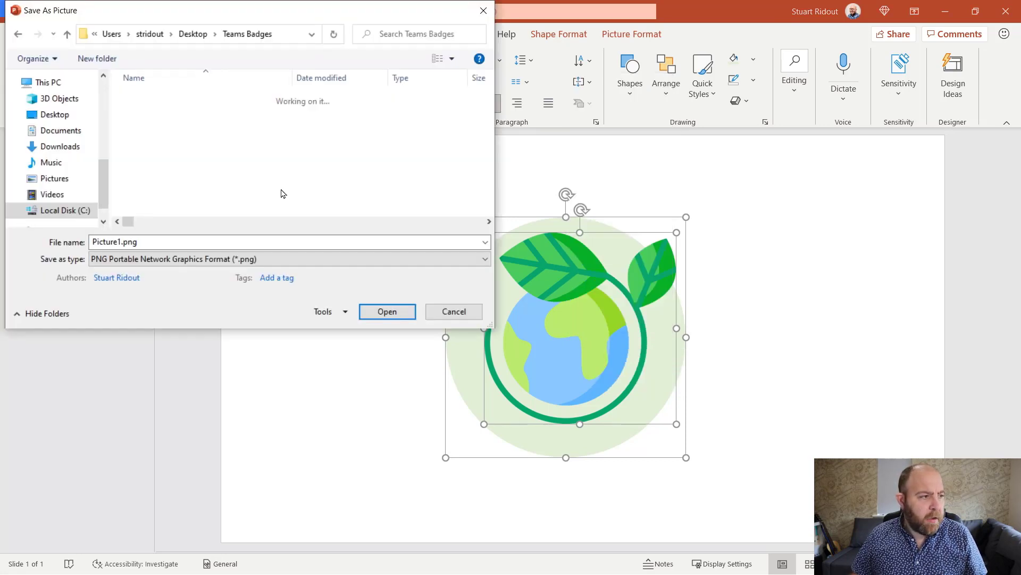
{"action": "double_click", "coordinate": [162, 241]}
{"action": "type", "text": "Green Thinker"}
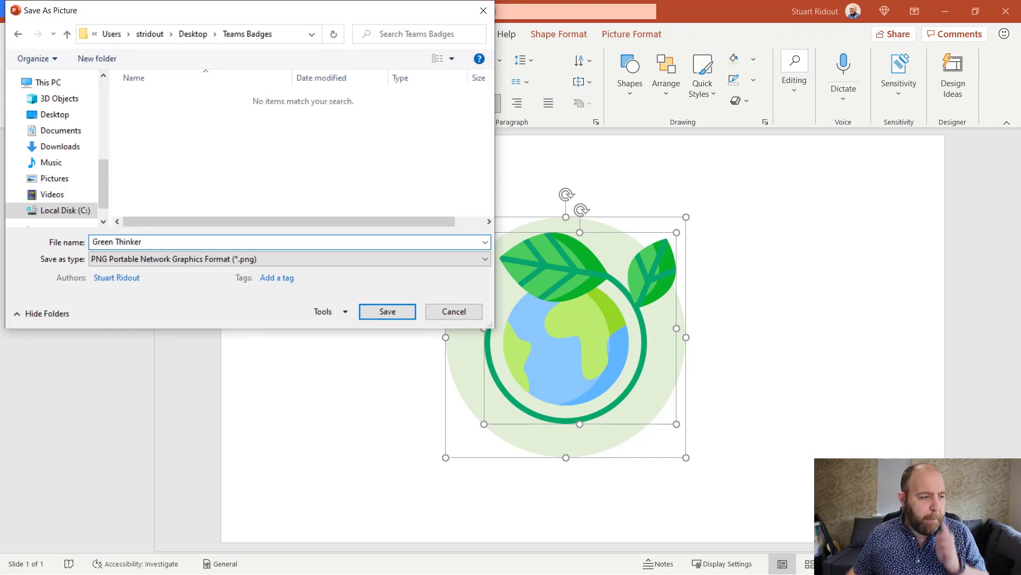
{"action": "left_click", "coordinate": [394, 312]}
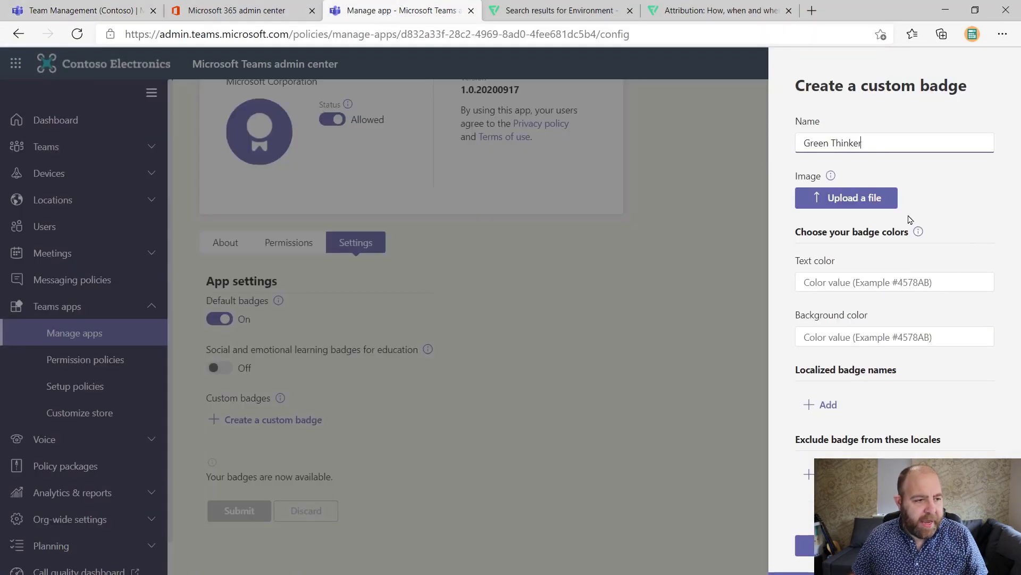
- Check the recommended badge image size, and open Green Thinker.png from the Teams Badges folder in Paint 3D
{"action": "left_click", "coordinate": [831, 177]}
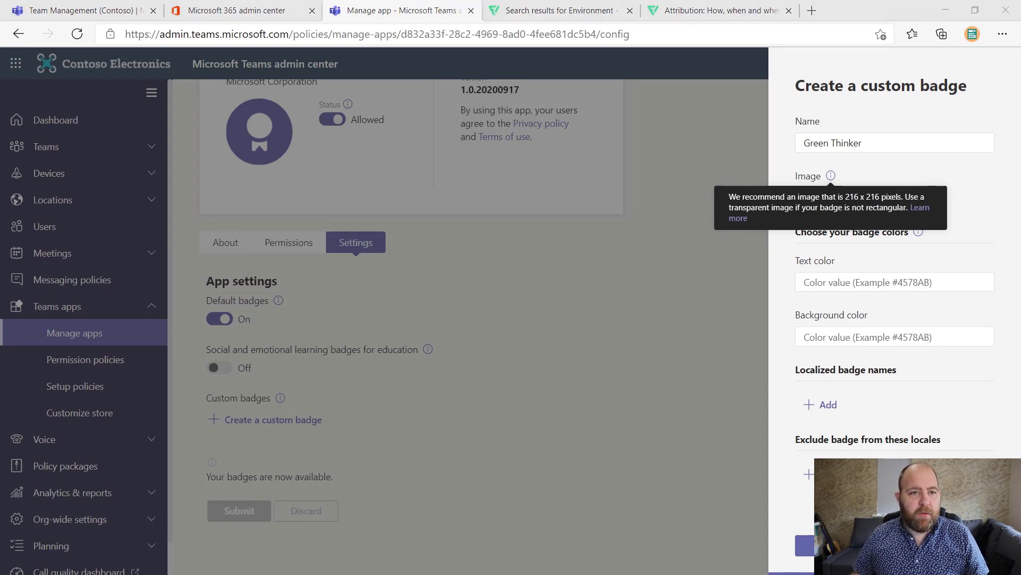
{"action": "left_click_drag", "start_coordinate": [1020, 85], "coordinate": [442, 76]}
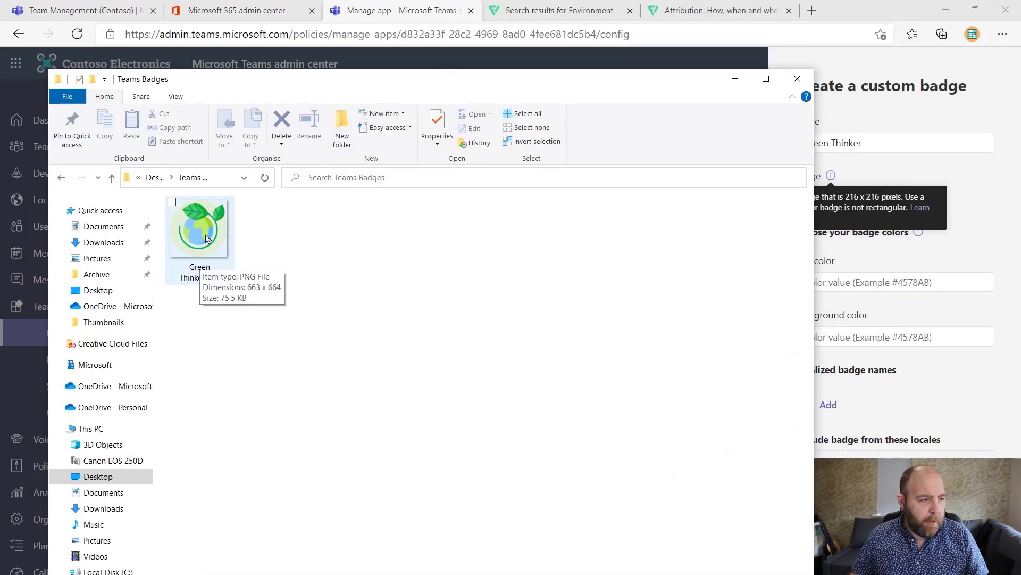
{"action": "left_click", "coordinate": [206, 238]}
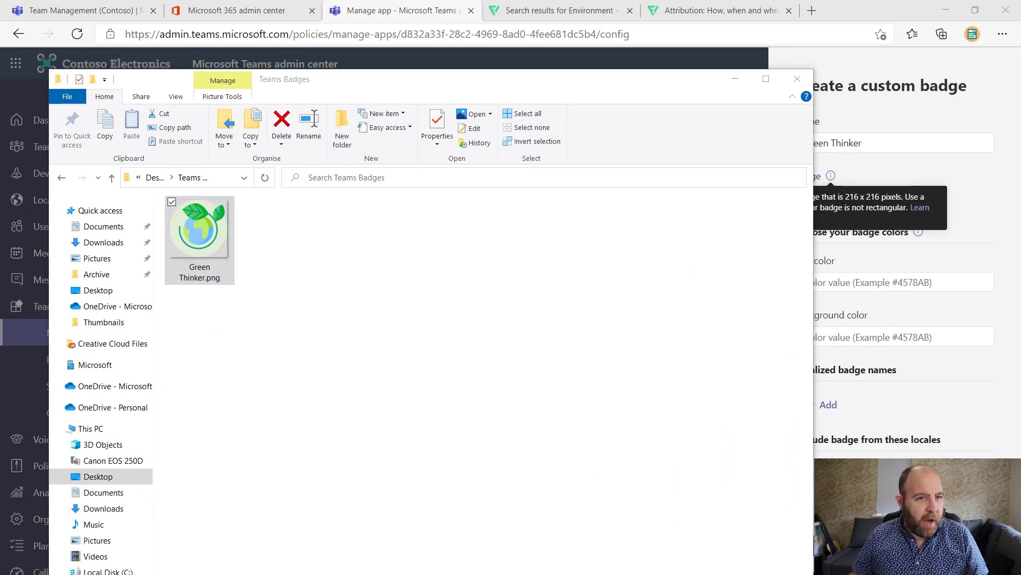
{"action": "key", "text": "Return"}
{"action": "left_click_drag", "start_coordinate": [1020, 100], "coordinate": [514, 63]}
{"action": "double_click", "coordinate": [514, 63]}
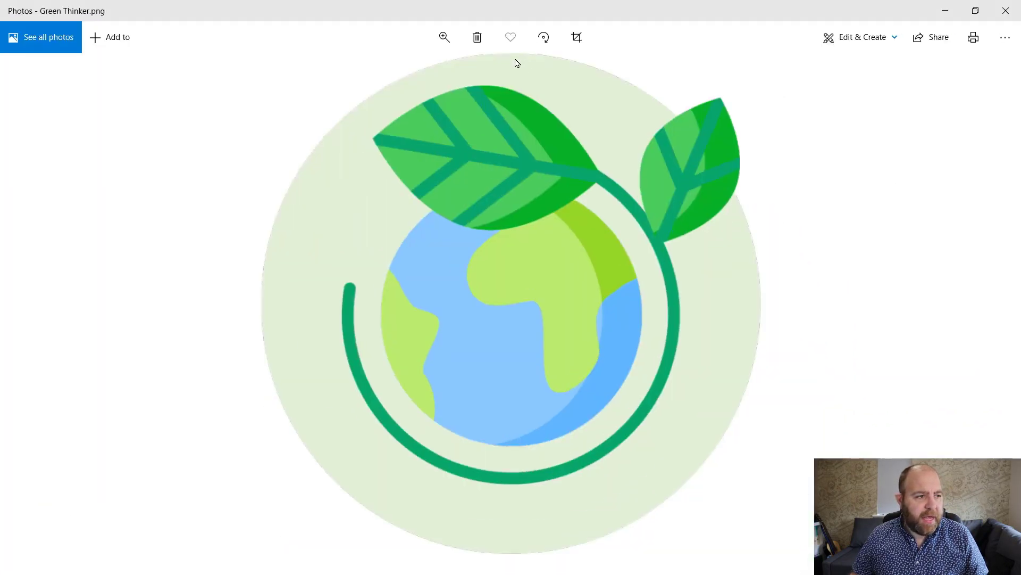
{"action": "left_click", "coordinate": [882, 33]}
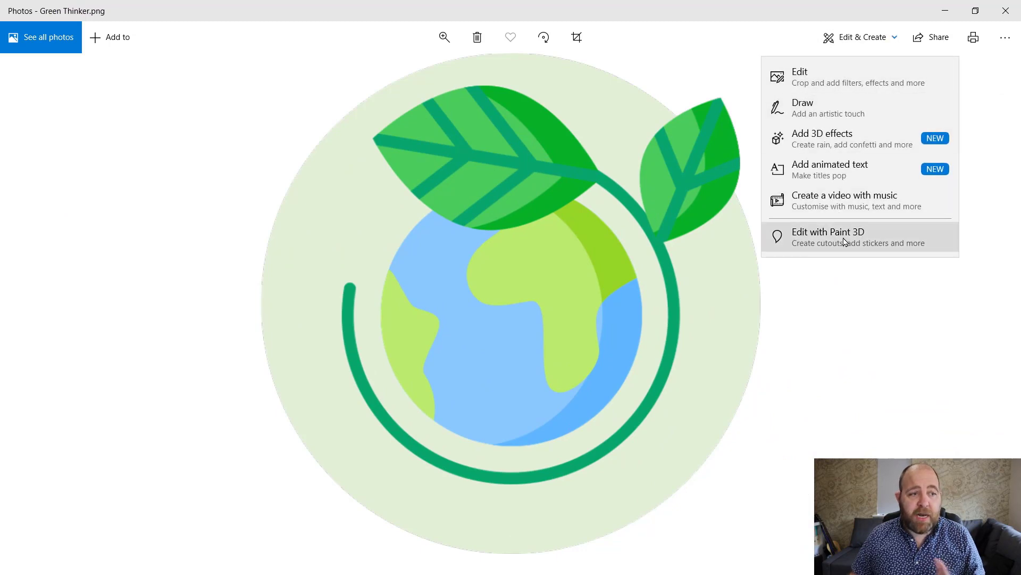
{"action": "left_click", "coordinate": [845, 240]}
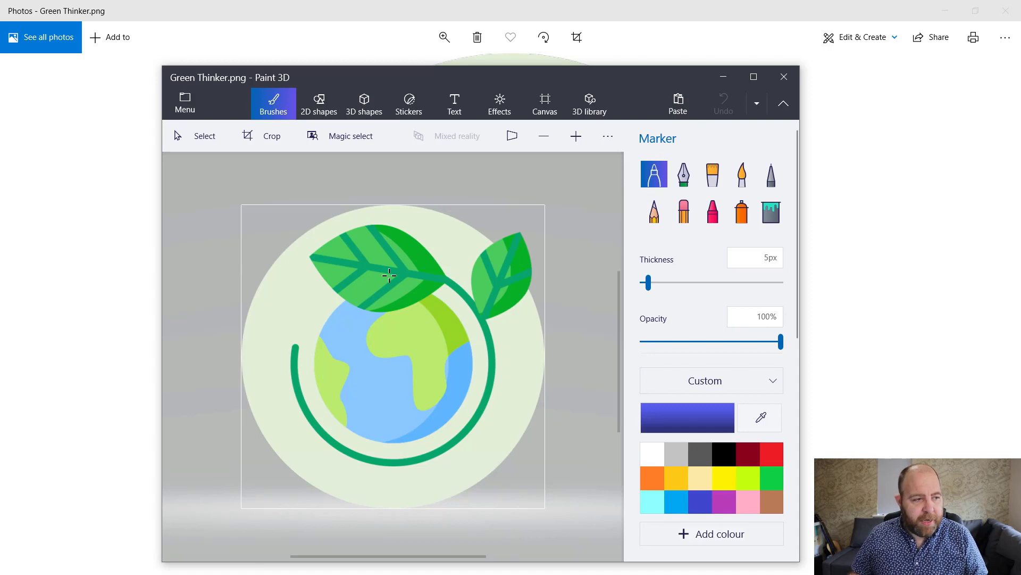
- Resize the canvas together with its image to 216 × 216 px, with the aspect ratio locked
{"action": "left_click", "coordinate": [539, 102]}
{"action": "left_click", "coordinate": [734, 310]}
{"action": "double_click", "coordinate": [738, 309]}
{"action": "type", "text": "216"}
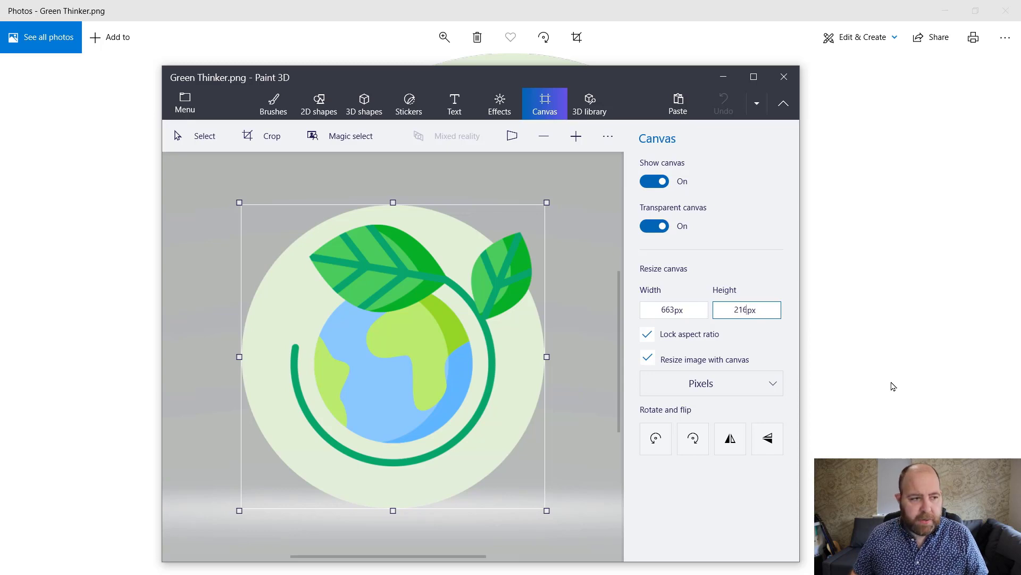
{"action": "type", "text": "6"}
{"action": "key", "text": "Tab"}
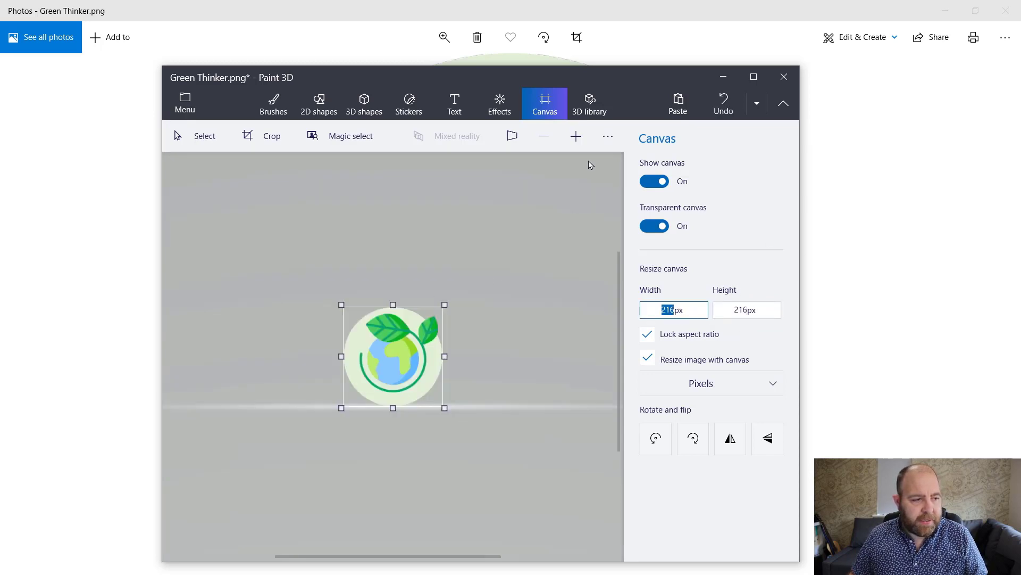
- Save the resized Green Thinker.png and close Paint 3D, Photos and the Teams Badges folder
{"action": "left_click", "coordinate": [184, 102]}
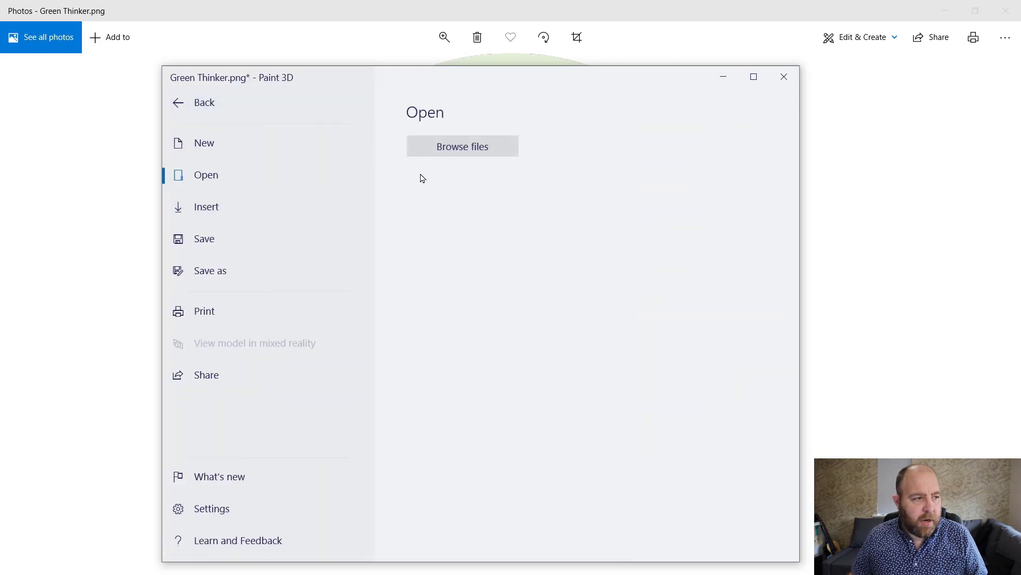
{"action": "left_click", "coordinate": [236, 248]}
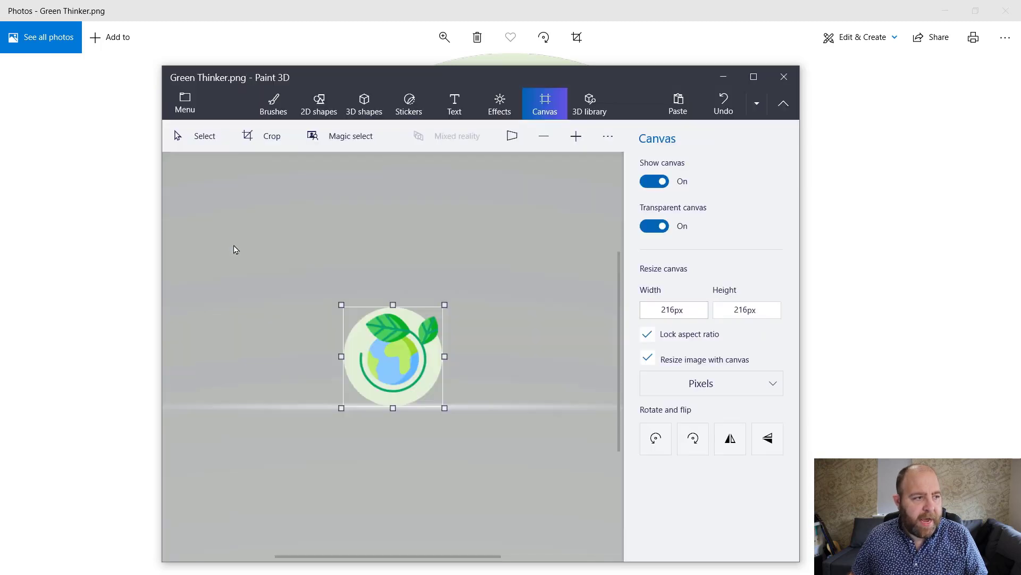
{"action": "left_click", "coordinate": [786, 79]}
{"action": "left_click", "coordinate": [1006, 10]}
{"action": "left_click", "coordinate": [797, 78]}
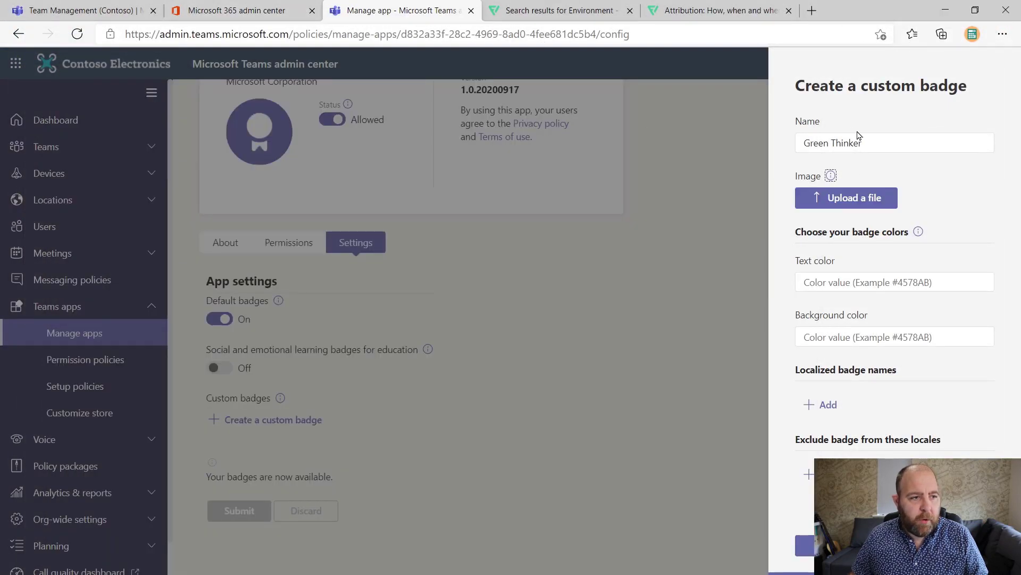
- Upload Green Thinker.png as the custom badge's image, and look at the colours of the Awesome badge in Teams for comparison
{"action": "left_click", "coordinate": [854, 199]}
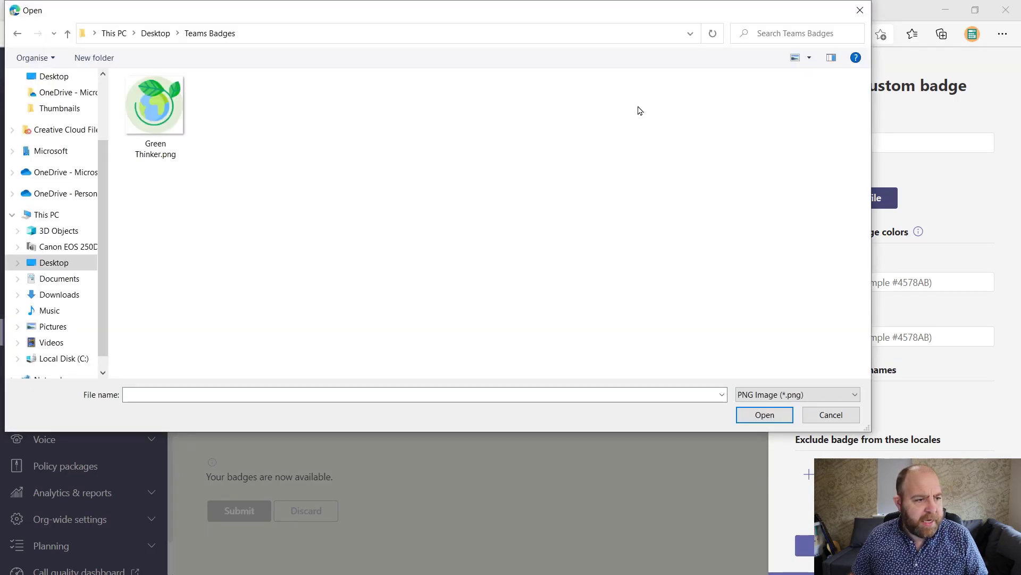
{"action": "double_click", "coordinate": [155, 106]}
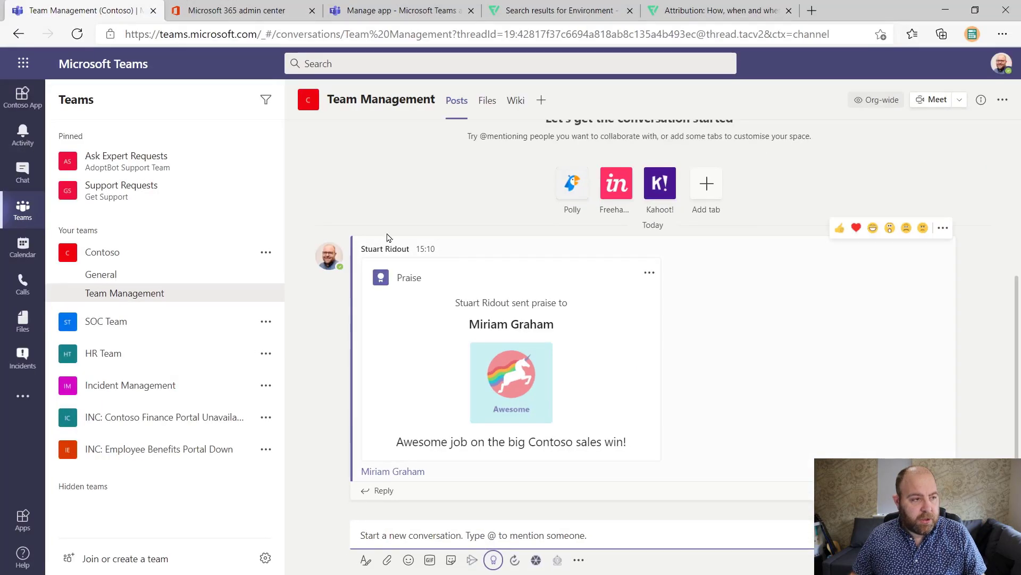
{"action": "left_click", "coordinate": [397, 16]}
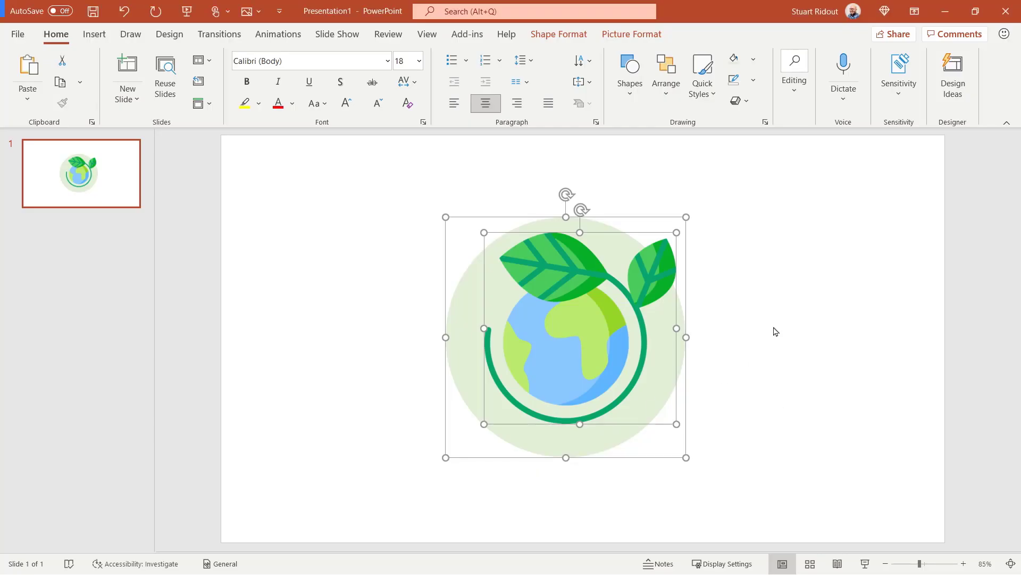
- In PowerPoint, draw a rectangle about 8.2 cm high and 7.3 cm wide beside the badge artwork and fill it with standard green
{"action": "left_click", "coordinate": [754, 256]}
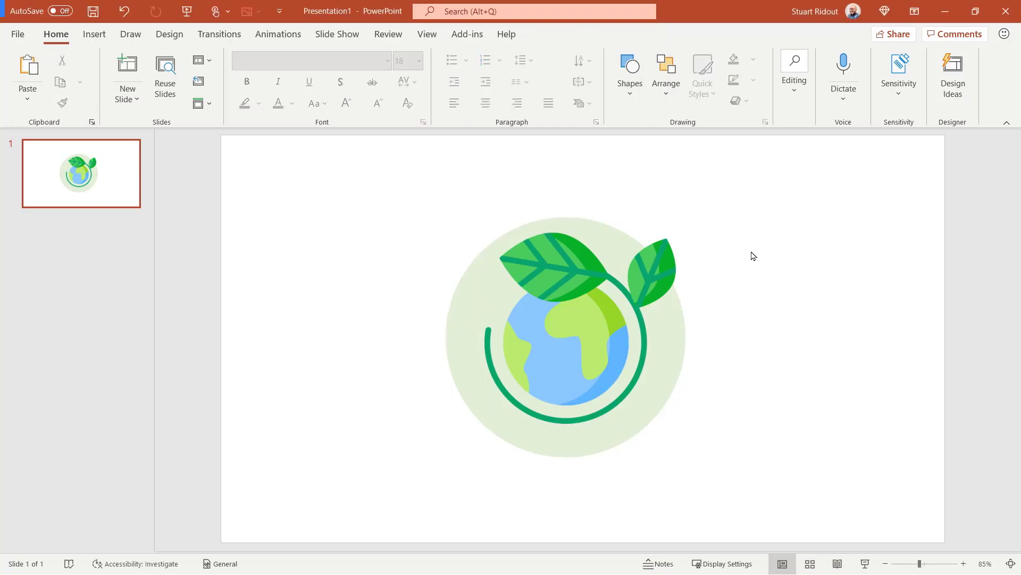
{"action": "left_click", "coordinate": [624, 80]}
{"action": "left_click", "coordinate": [658, 132]}
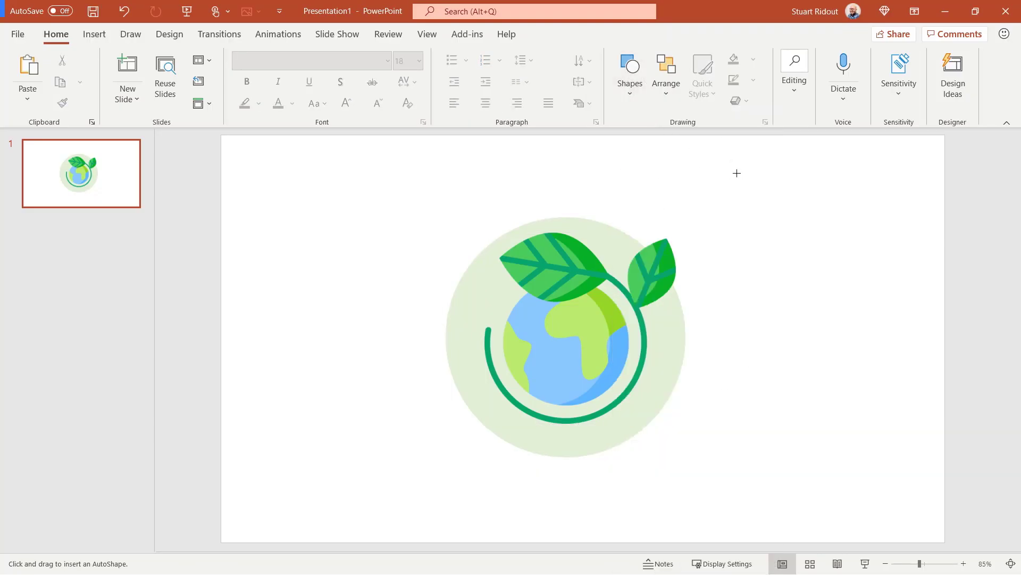
{"action": "left_click_drag", "start_coordinate": [736, 173], "coordinate": [892, 350]}
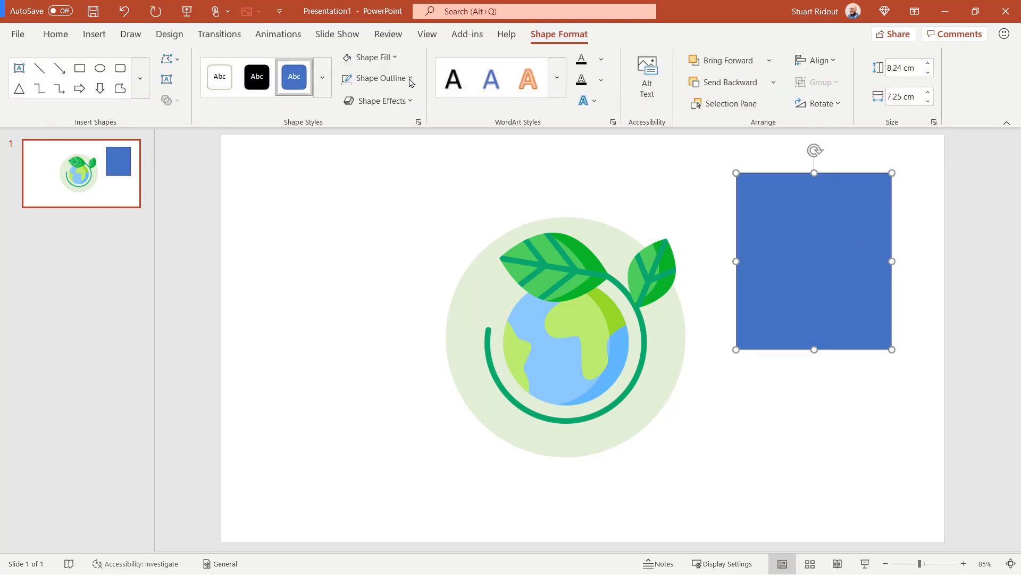
{"action": "left_click", "coordinate": [395, 58]}
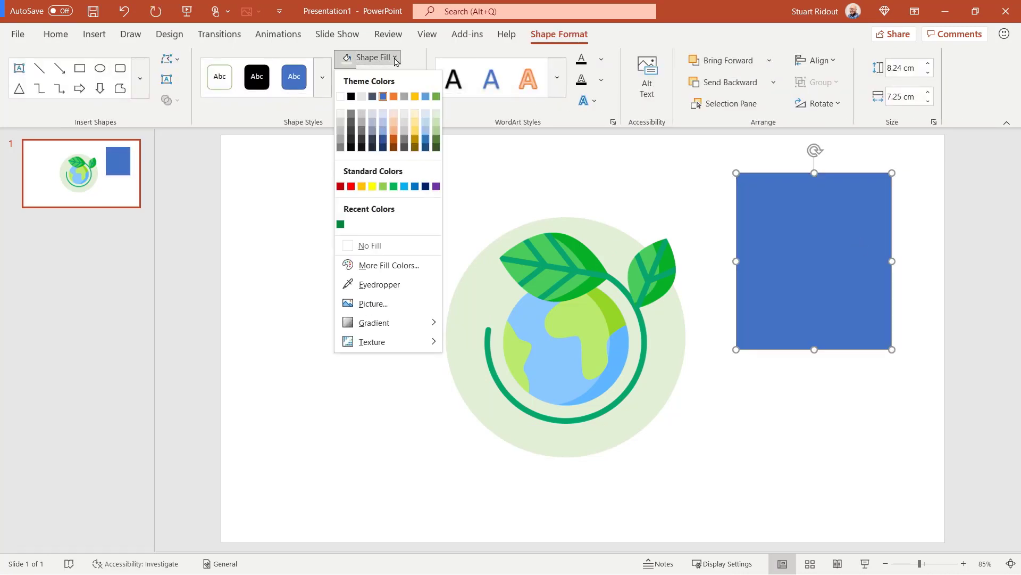
{"action": "left_click", "coordinate": [394, 186]}
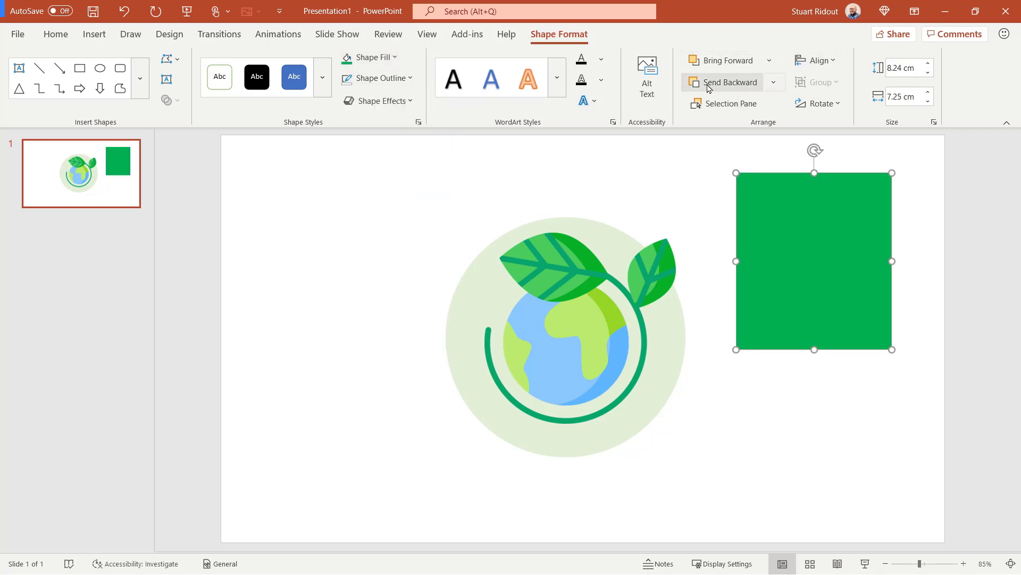
- Send the green rectangle to the back and enlarge it to about 15.3 × 27.1 cm behind the badge artwork
{"action": "left_click", "coordinate": [773, 82]}
{"action": "left_click", "coordinate": [742, 119]}
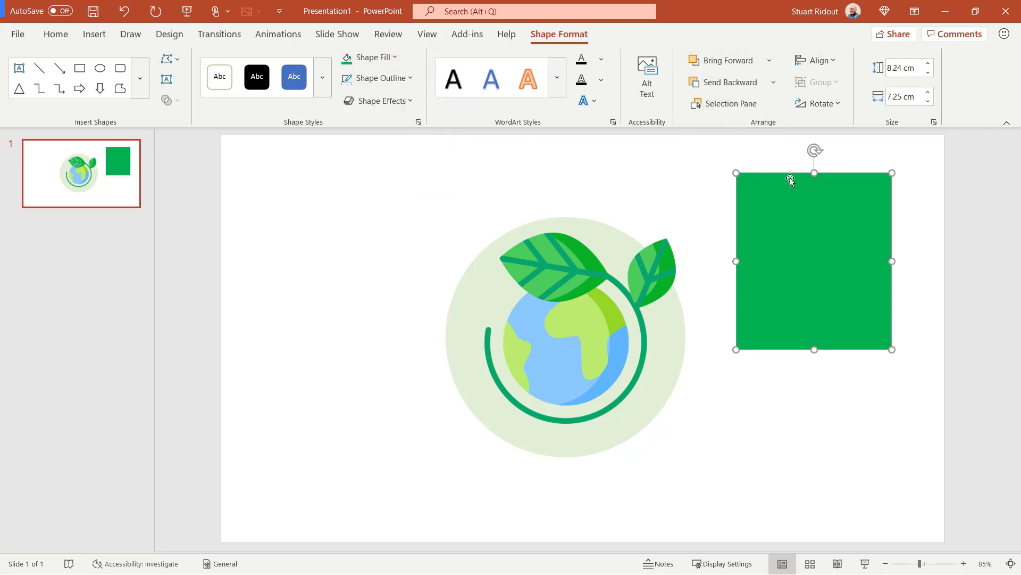
{"action": "left_click_drag", "start_coordinate": [736, 350], "coordinate": [312, 500]}
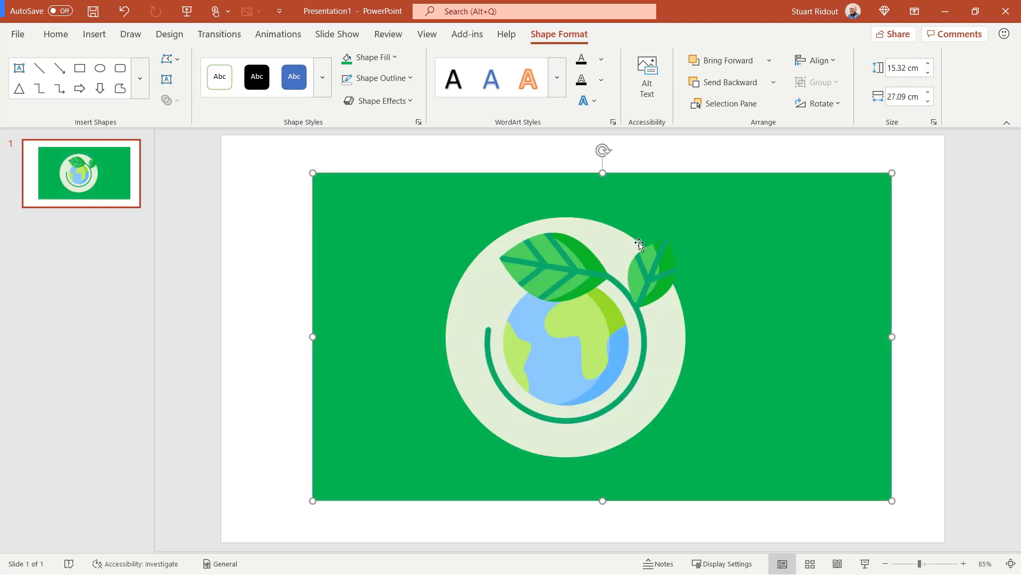
- Darken the rectangle's fill to the custom green #007434
{"action": "left_click", "coordinate": [395, 59]}
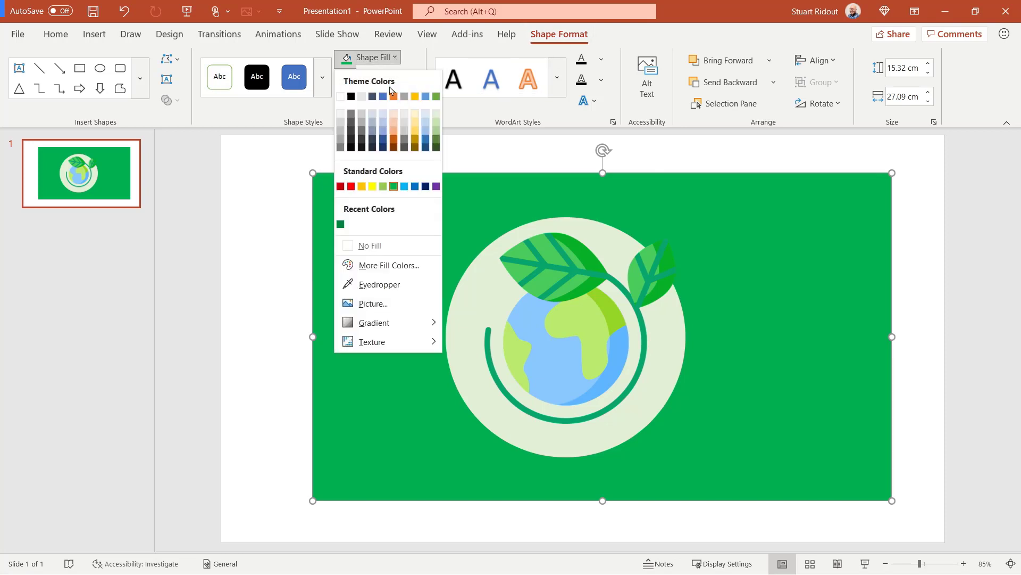
{"action": "left_click", "coordinate": [372, 265]}
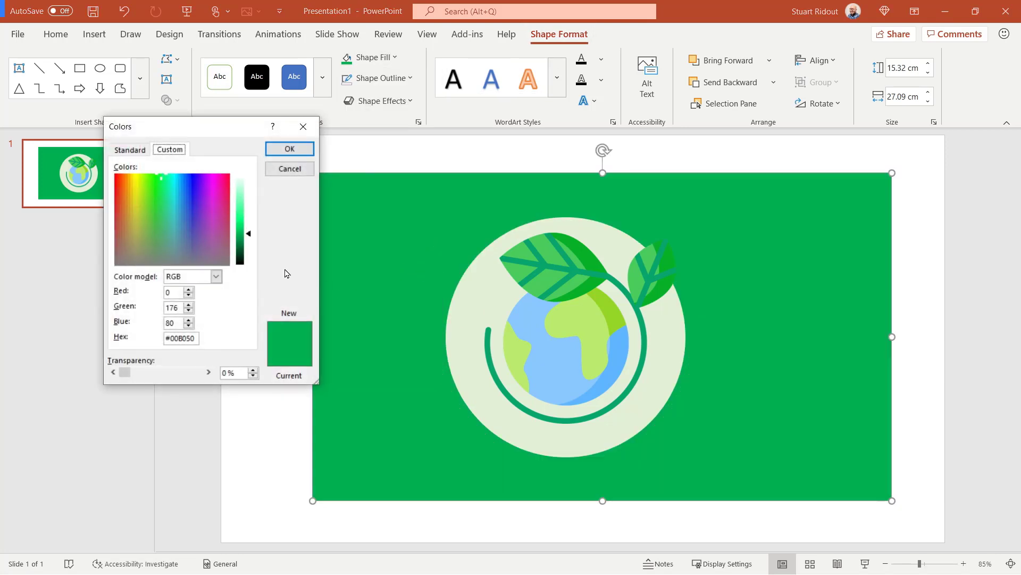
{"action": "left_click", "coordinate": [245, 248]}
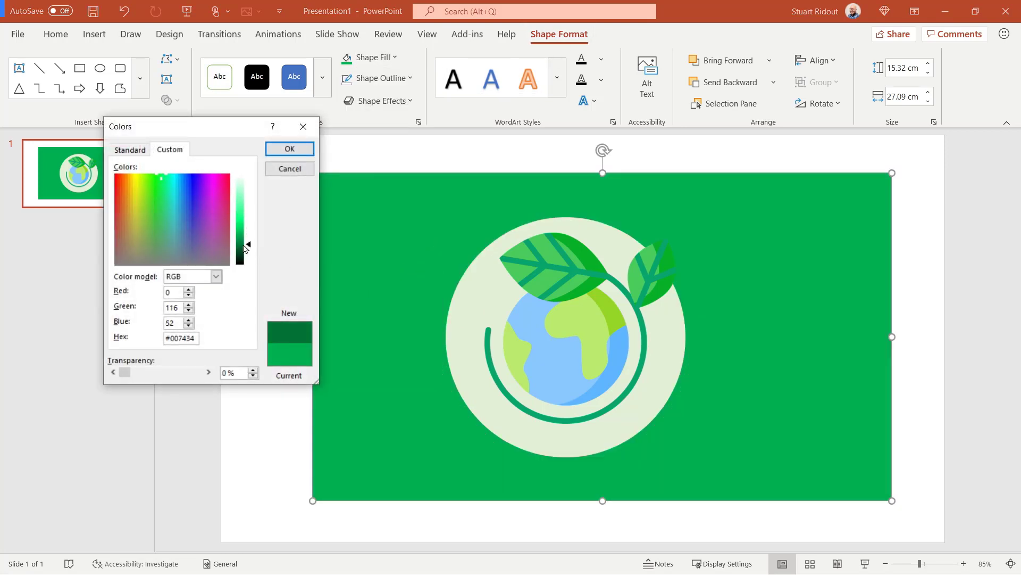
{"action": "left_click", "coordinate": [290, 149]}
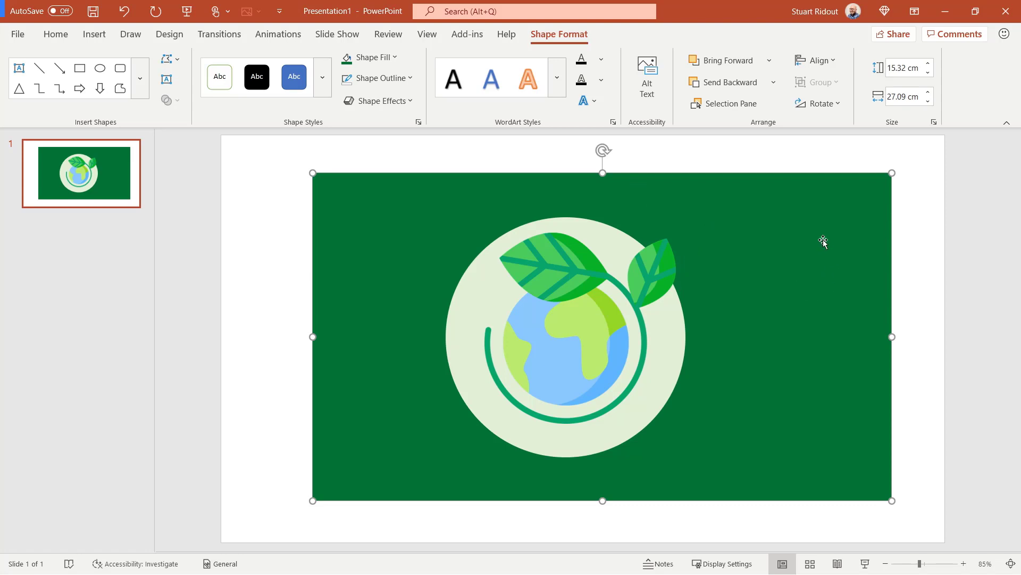
- Copy the rectangle's hex code #007434 into the badge's background colour in Teams admin center, and check the Awesome badge's text colour in Teams
{"action": "left_click", "coordinate": [381, 57]}
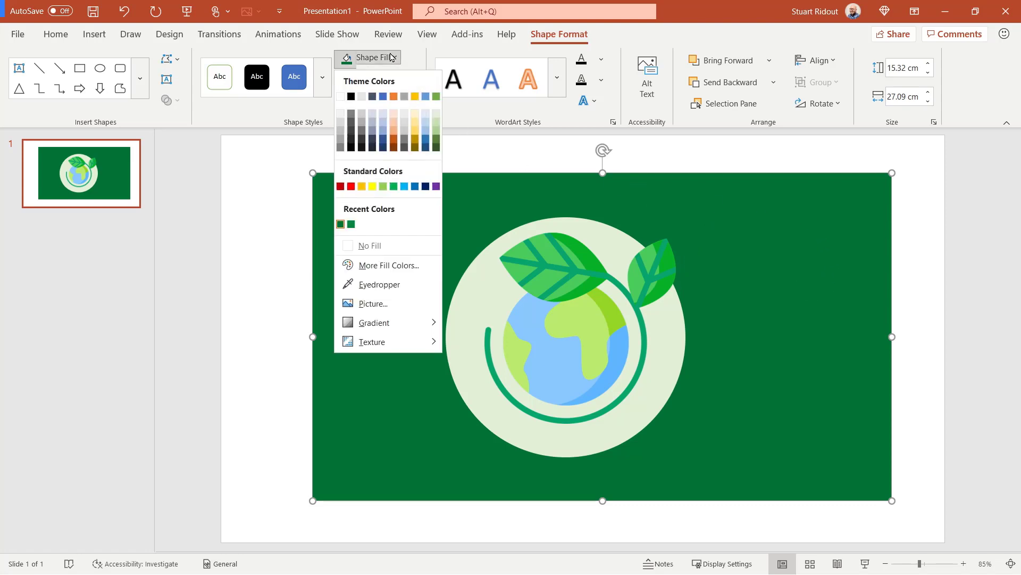
{"action": "left_click", "coordinate": [395, 271]}
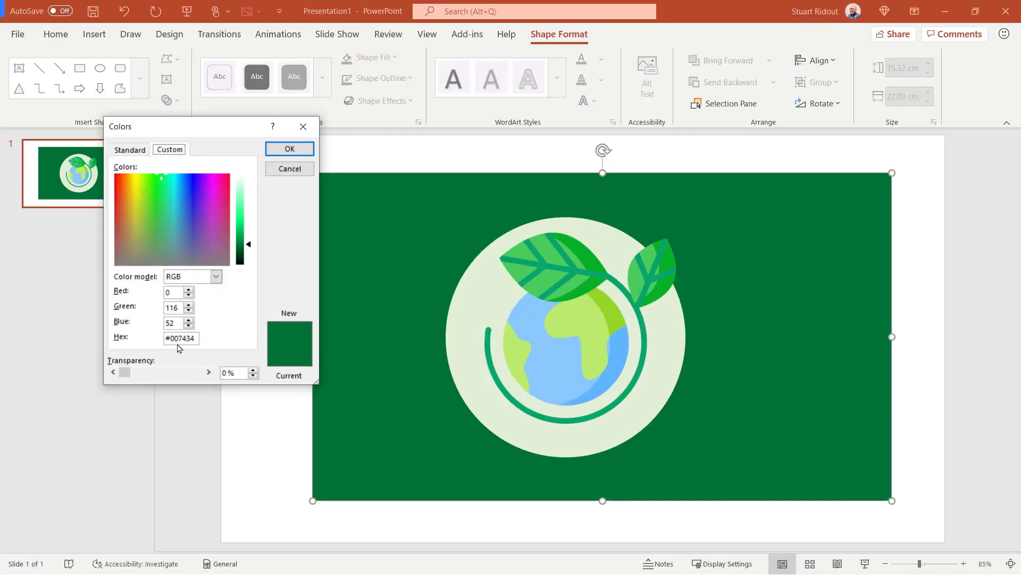
{"action": "left_click", "coordinate": [190, 333]}
{"action": "double_click", "coordinate": [184, 338]}
{"action": "key", "text": "ctrl+c"}
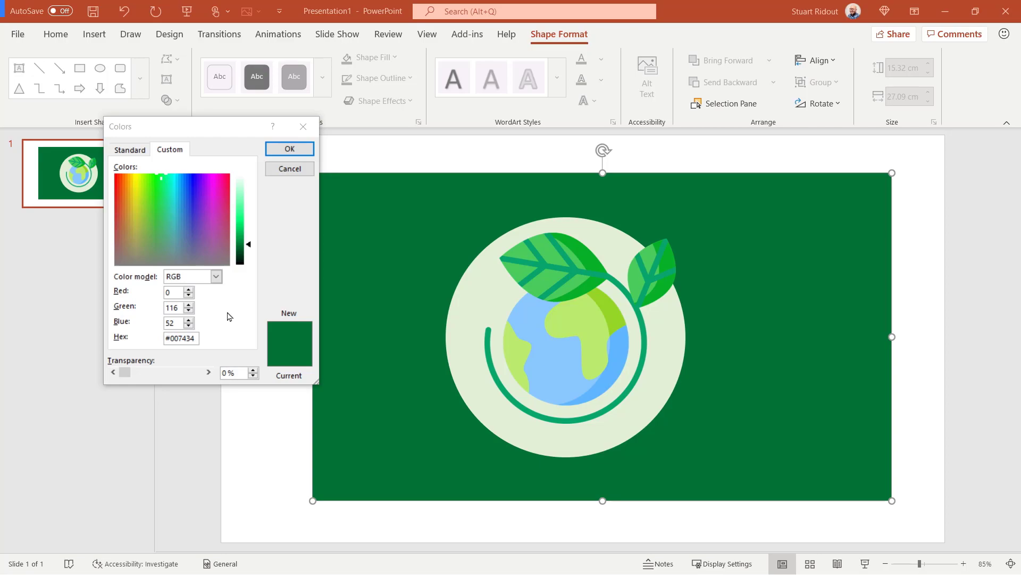
{"action": "key", "text": "alt+Tab"}
{"action": "left_click", "coordinate": [837, 419]}
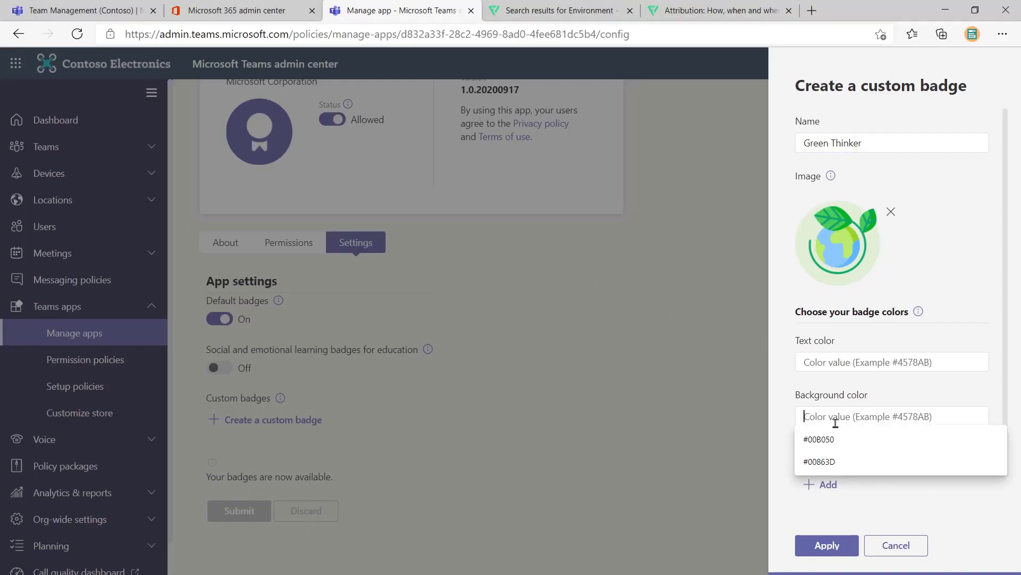
{"action": "key", "text": "ctrl+v"}
{"action": "left_click", "coordinate": [855, 396]}
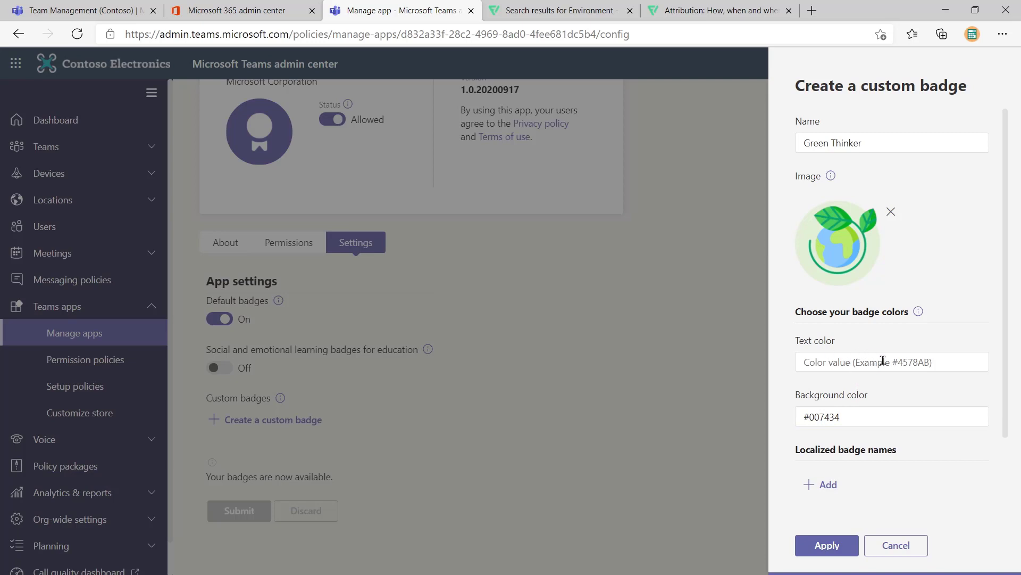
{"action": "left_click", "coordinate": [74, 10]}
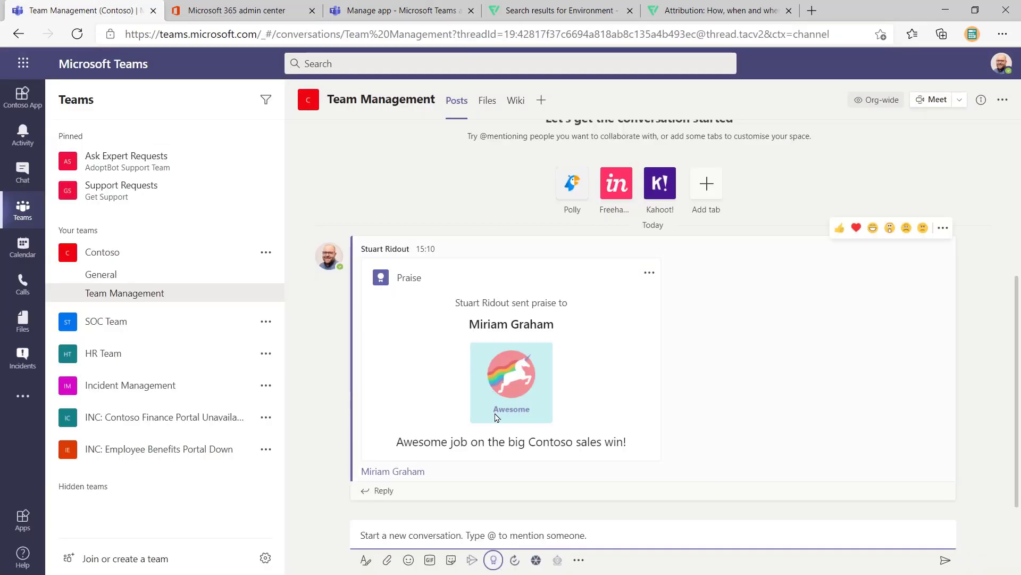
{"action": "left_click", "coordinate": [388, 16]}
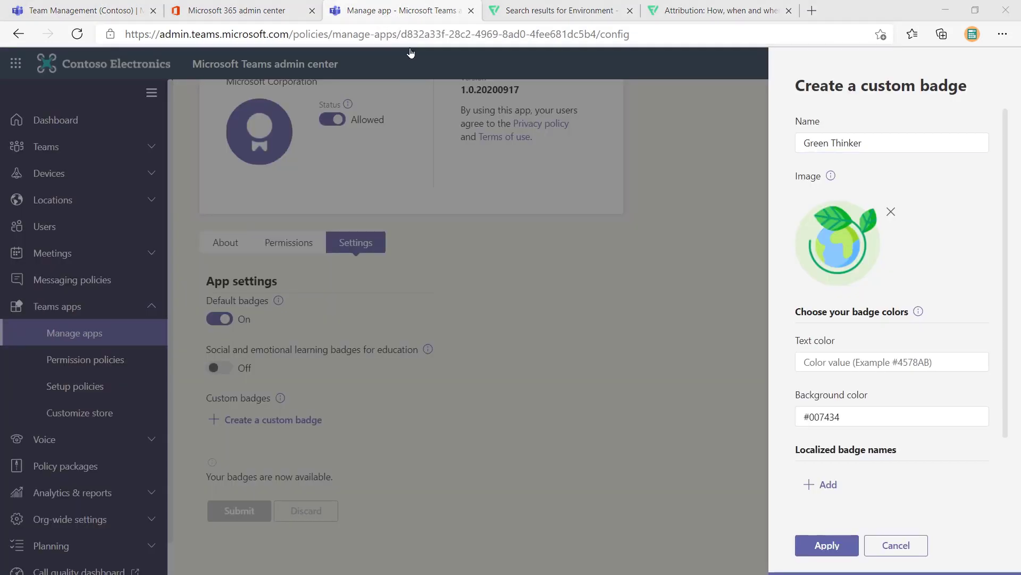
- Copy the fill hex code #E2F0D9 of the pale circle in PowerPoint and enter it as the badge's text colour in Teams admin center
{"action": "key", "text": "alt+Tab"}
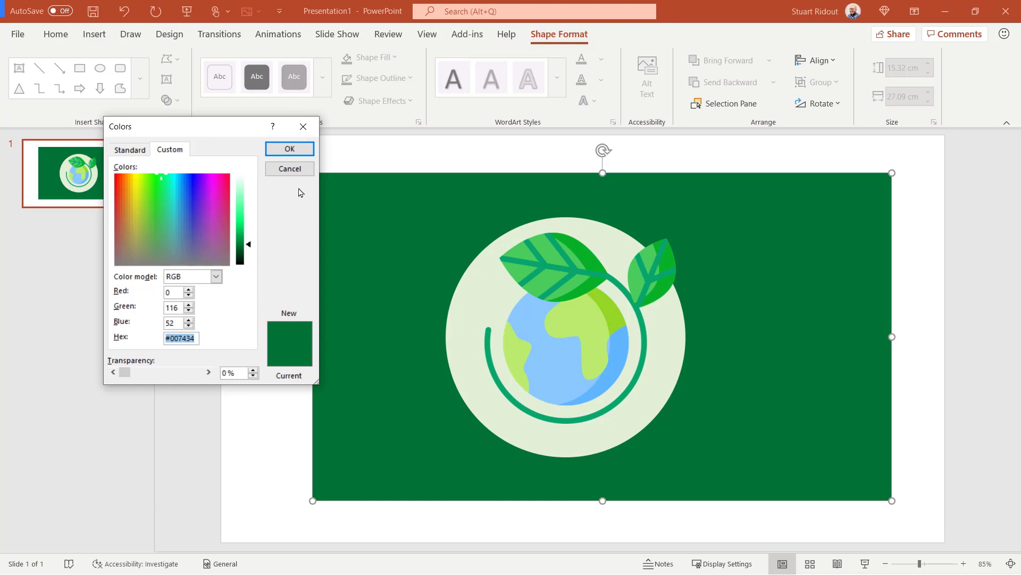
{"action": "left_click", "coordinate": [290, 169]}
{"action": "left_click", "coordinate": [456, 333]}
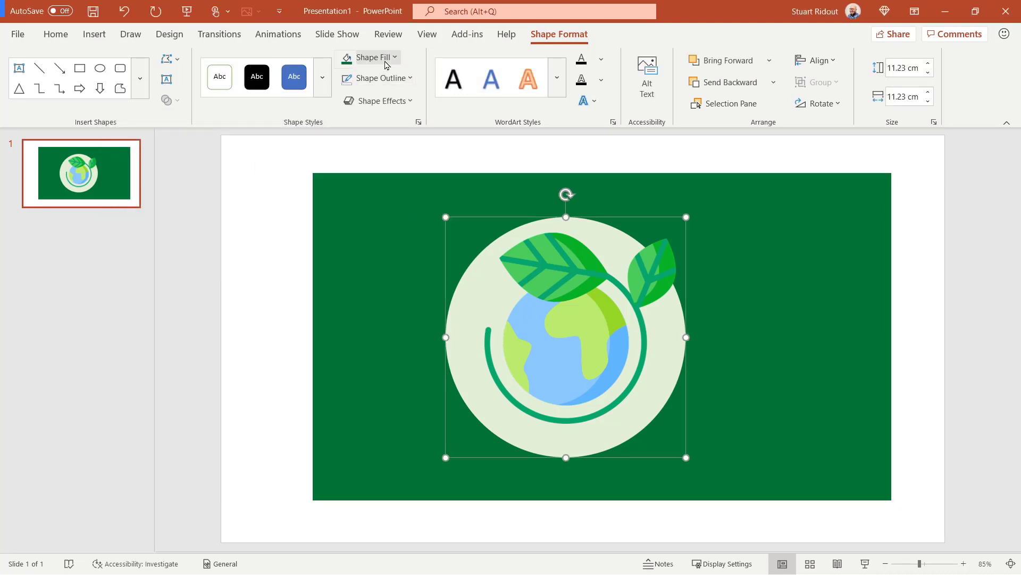
{"action": "right_click", "coordinate": [461, 298]}
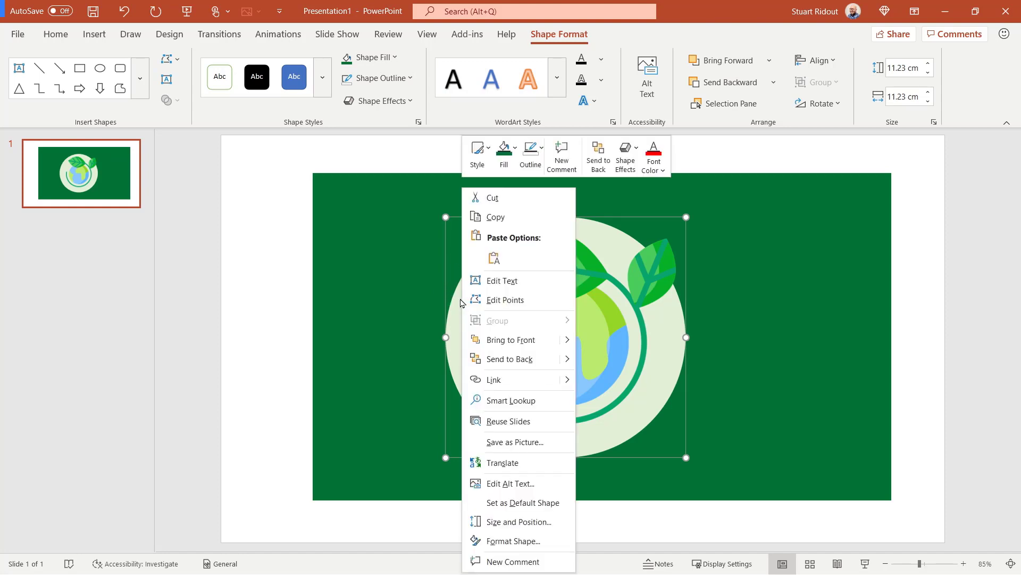
{"action": "left_click", "coordinate": [524, 541]}
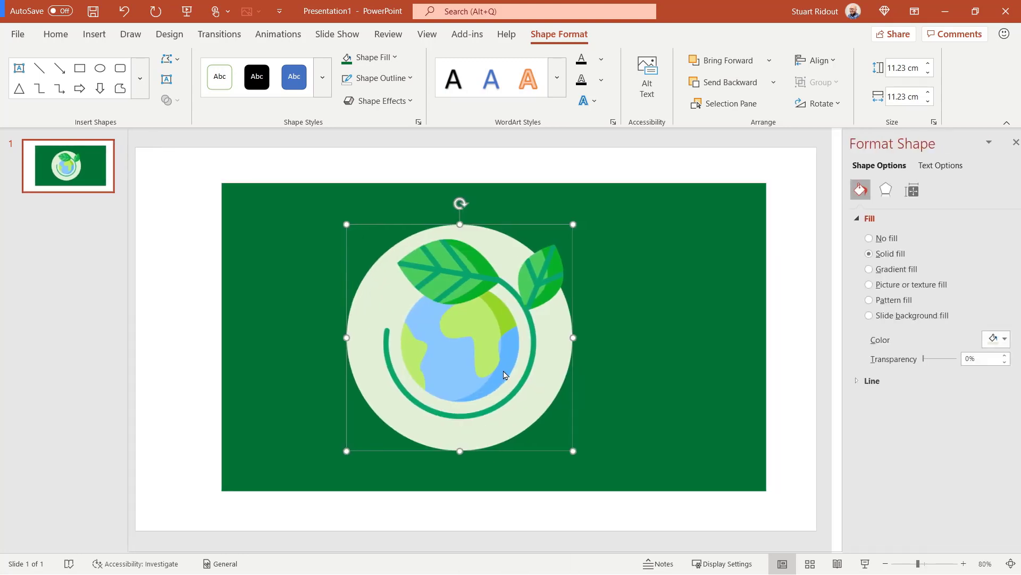
{"action": "left_click", "coordinate": [995, 339]}
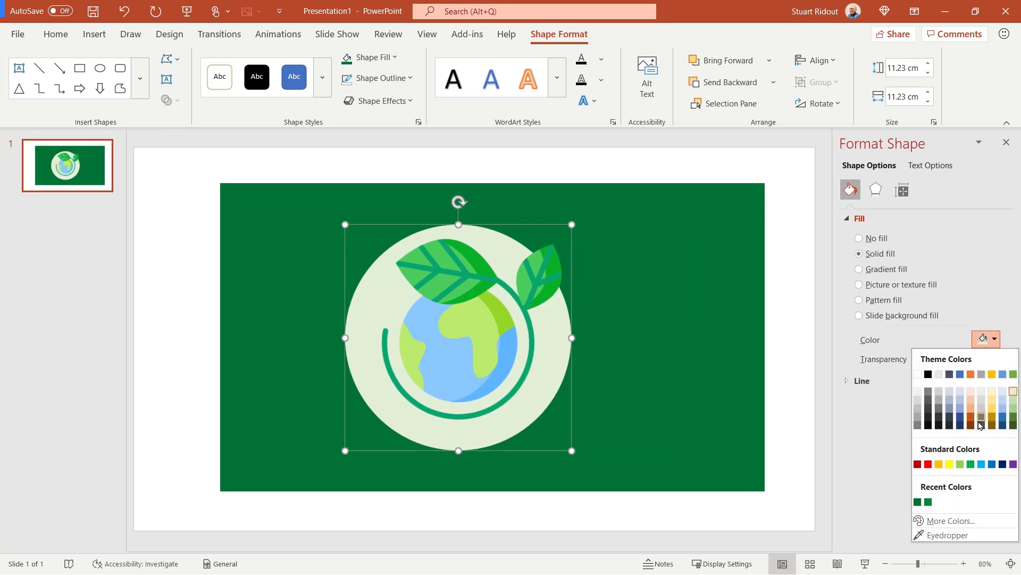
{"action": "left_click", "coordinate": [958, 522]}
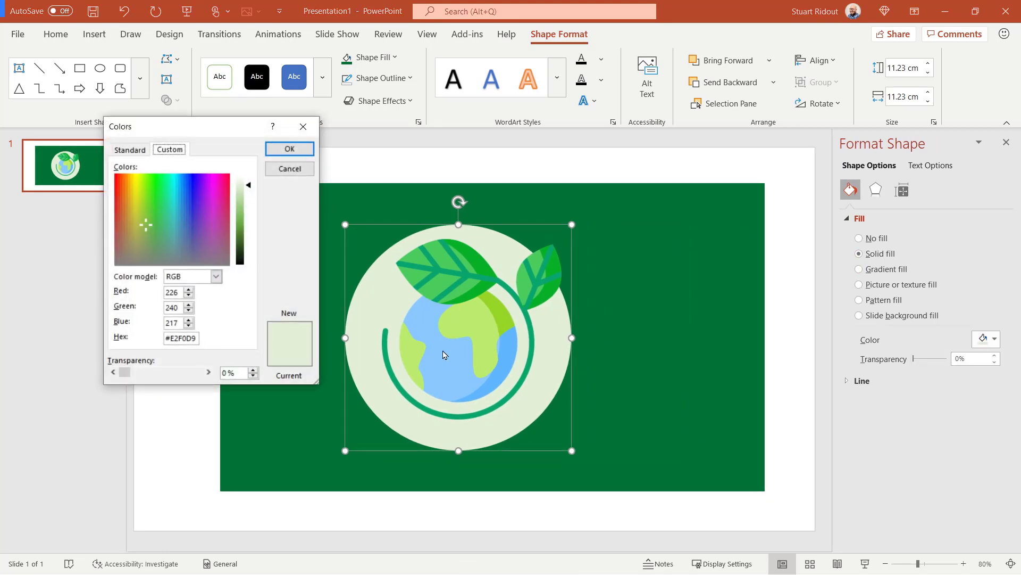
{"action": "double_click", "coordinate": [185, 338]}
{"action": "left_click", "coordinate": [289, 173]}
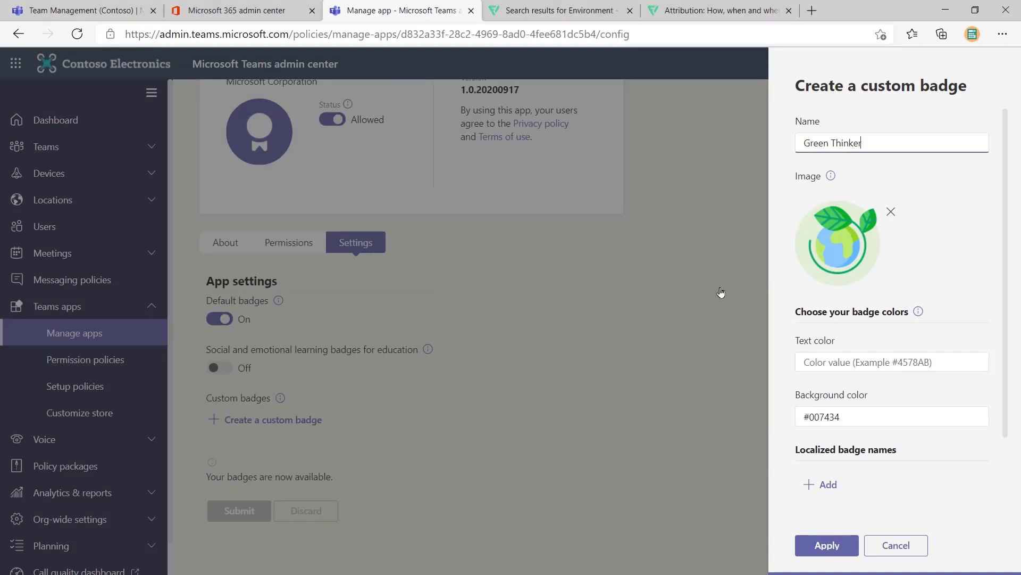
{"action": "left_click", "coordinate": [850, 362]}
{"action": "type", "text": "#E2F0D9"}
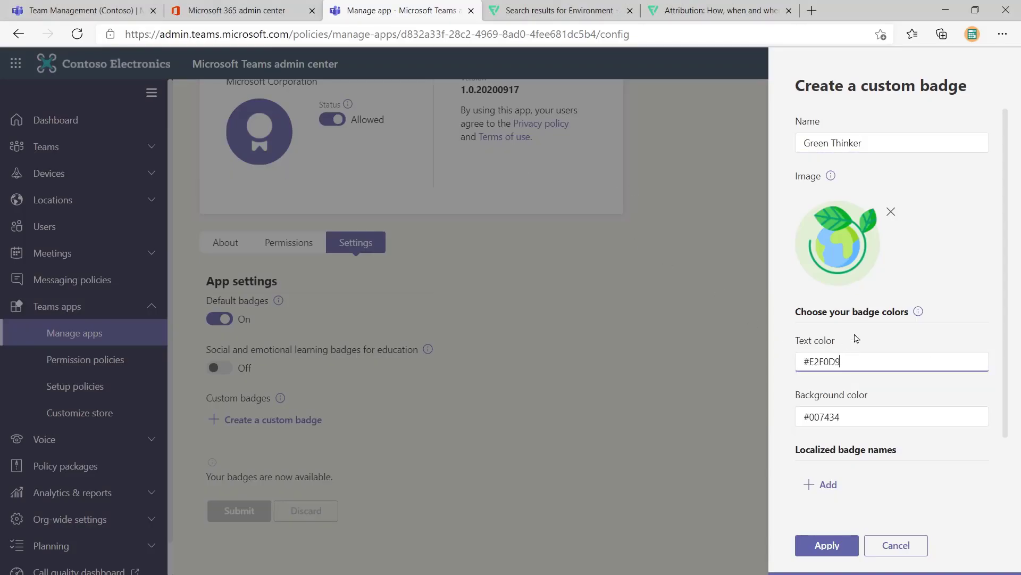
- Add a localized badge name entry with Español (España) as its language, leaving the localized name empty
{"action": "scroll", "coordinate": [846, 329], "scroll_direction": "down", "scroll_amount": 3}
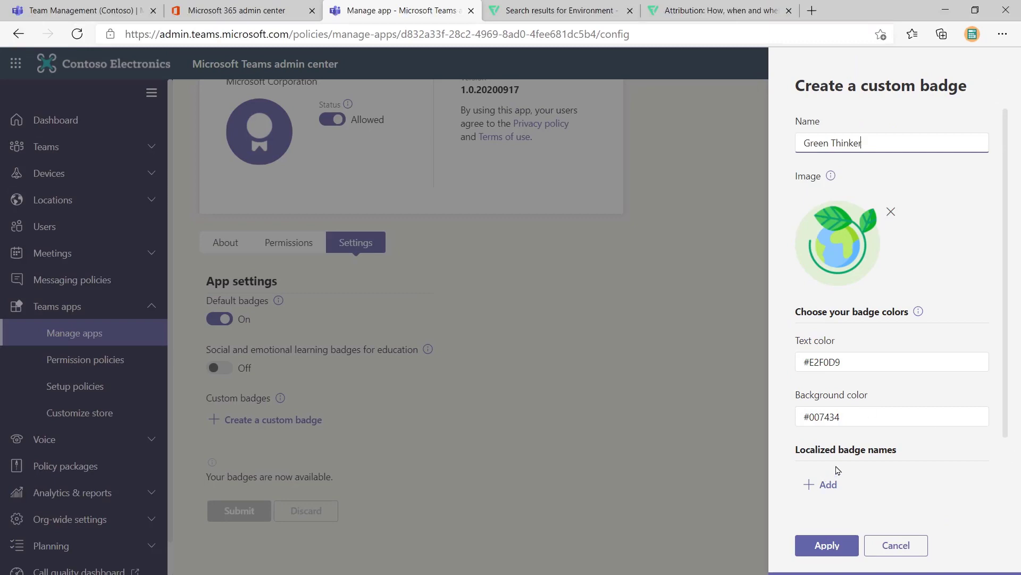
{"action": "scroll", "coordinate": [838, 470], "scroll_direction": "down", "scroll_amount": 2}
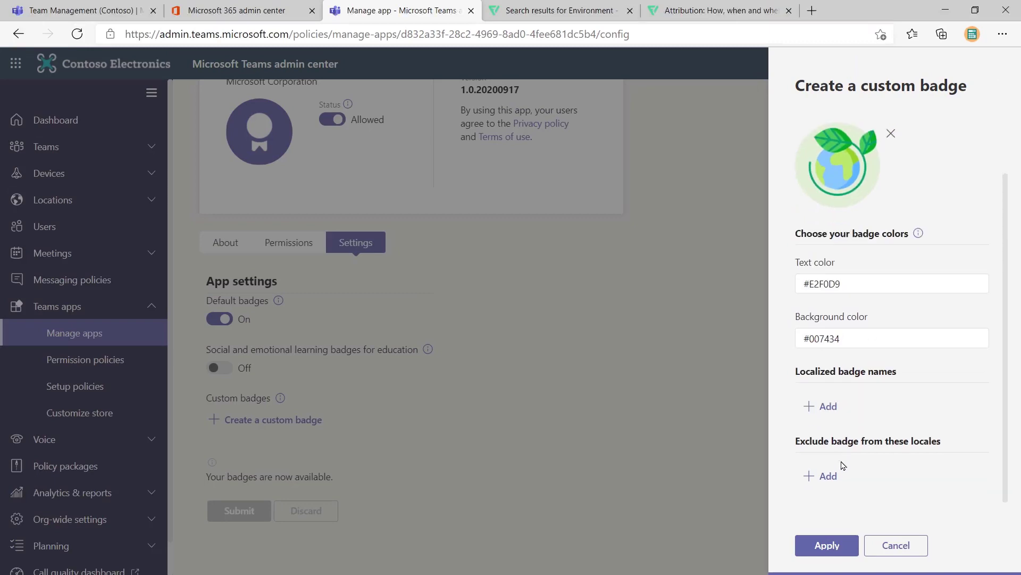
{"action": "left_click", "coordinate": [824, 407]}
{"action": "scroll", "coordinate": [830, 404], "scroll_direction": "down", "scroll_amount": 2}
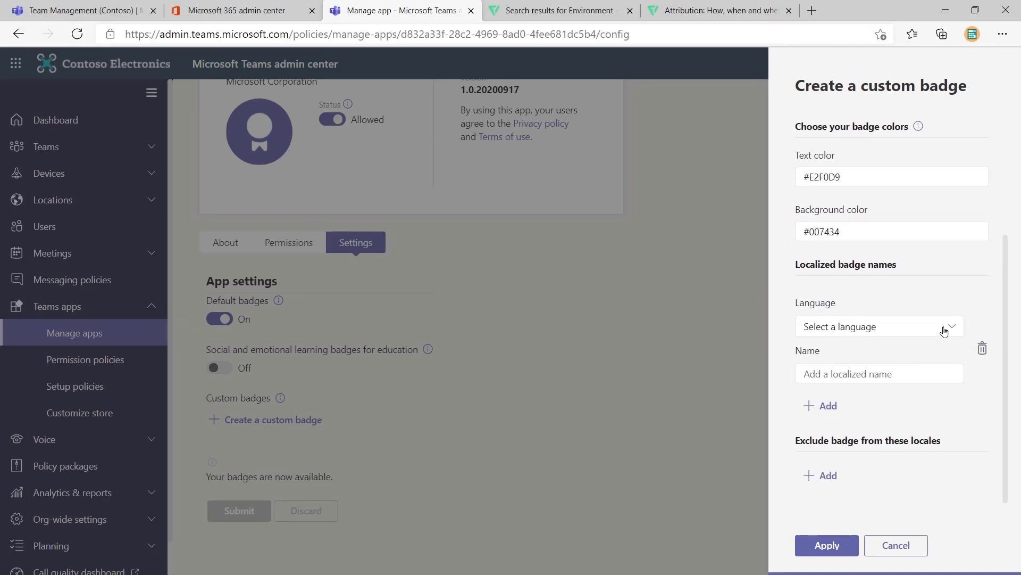
{"action": "left_click", "coordinate": [825, 326]}
{"action": "scroll", "coordinate": [751, 306], "scroll_direction": "down", "scroll_amount": 14}
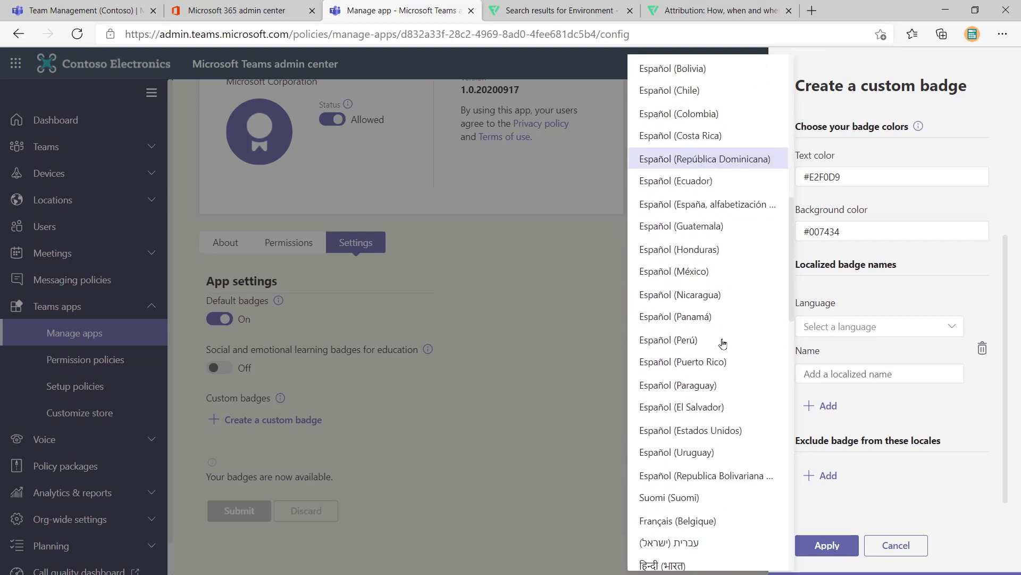
{"action": "left_click_drag", "start_coordinate": [790, 241], "coordinate": [789, 211]}
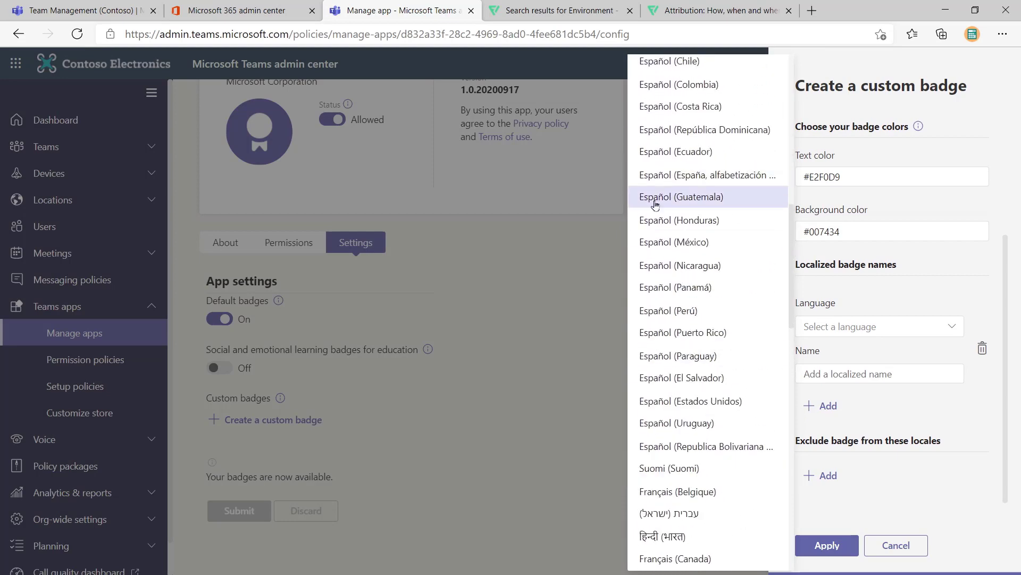
{"action": "scroll", "coordinate": [713, 298], "scroll_direction": "up", "scroll_amount": 2}
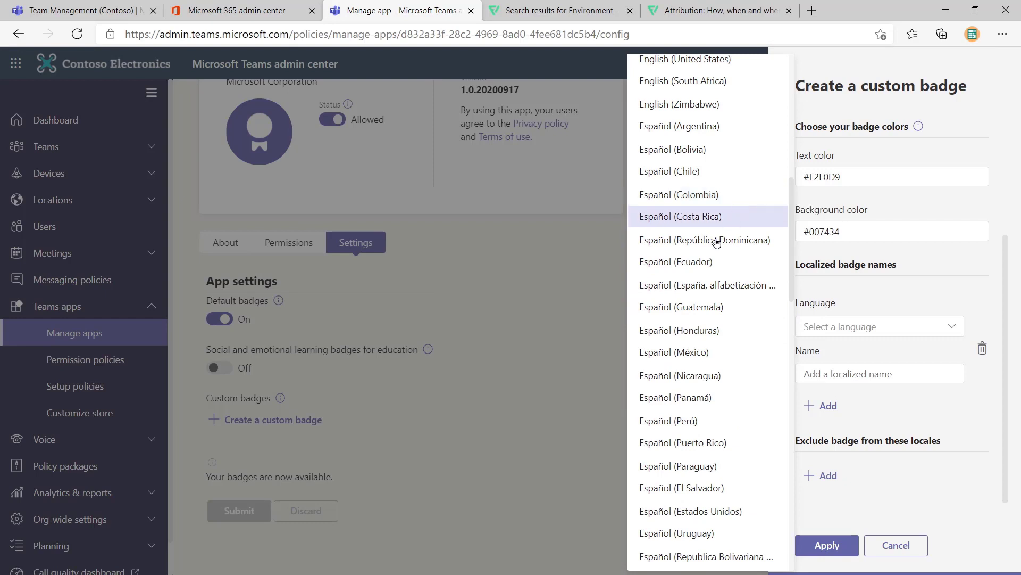
{"action": "left_click", "coordinate": [691, 286]}
{"action": "left_click", "coordinate": [830, 374]}
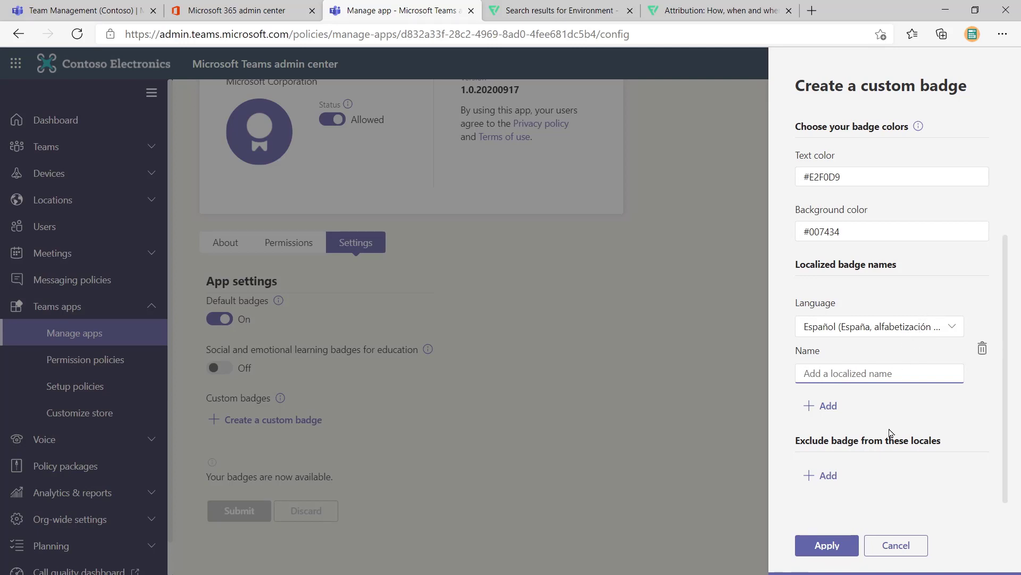
- Add a locale exclusion to the badge for Español (México)
{"action": "left_click", "coordinate": [827, 478]}
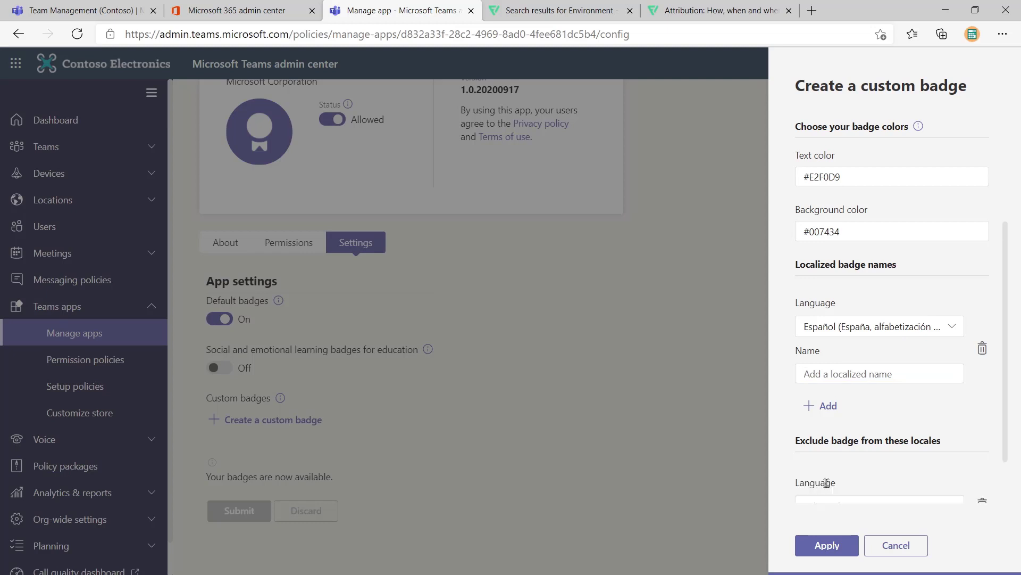
{"action": "scroll", "coordinate": [838, 467], "scroll_direction": "down", "scroll_amount": 1}
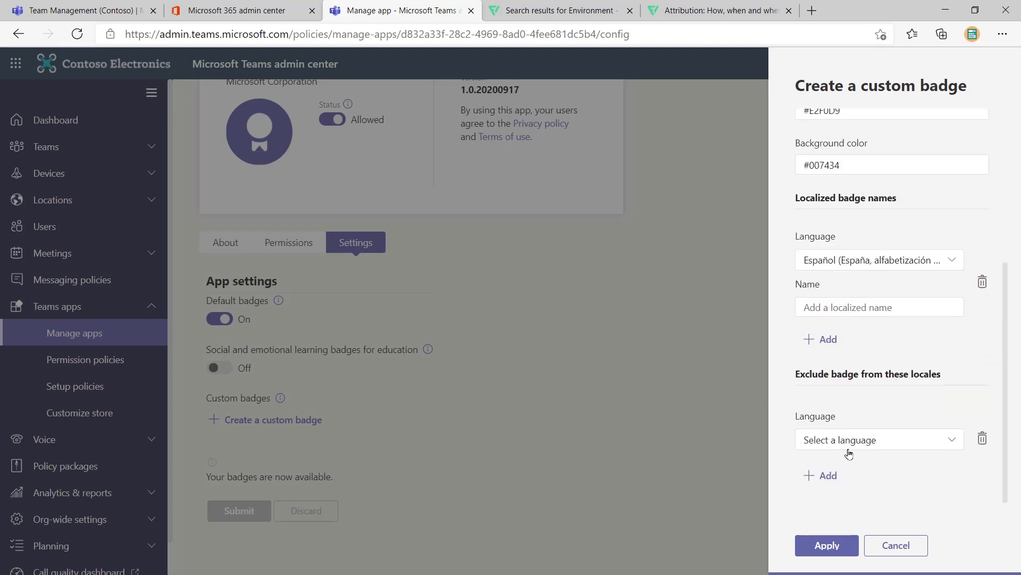
{"action": "left_click", "coordinate": [891, 442]}
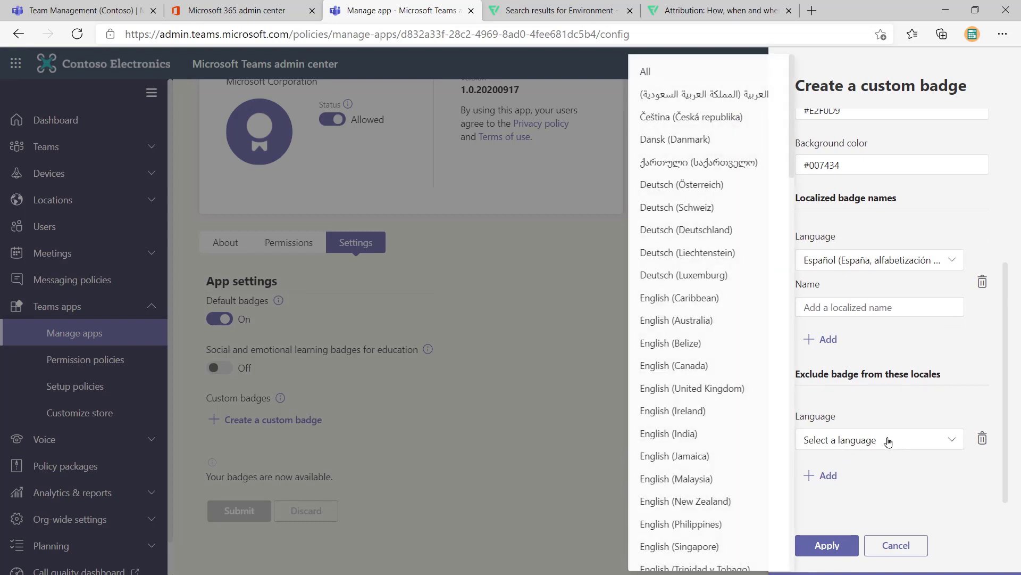
{"action": "scroll", "coordinate": [745, 454], "scroll_direction": "down", "scroll_amount": 7}
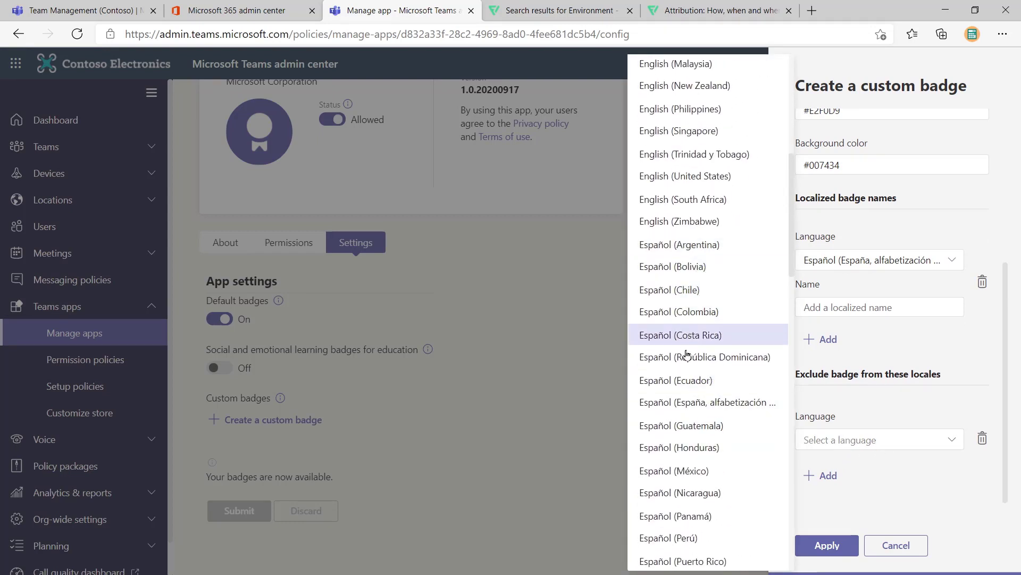
{"action": "left_click", "coordinate": [660, 473]}
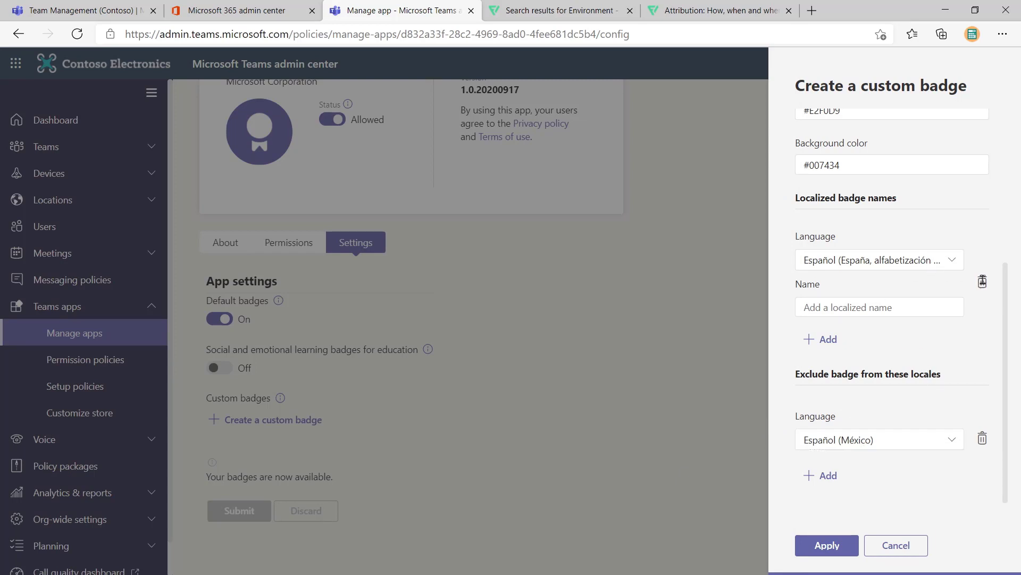
- Delete the localized name entry and the excluded locale from the badge
{"action": "left_click", "coordinate": [982, 281]}
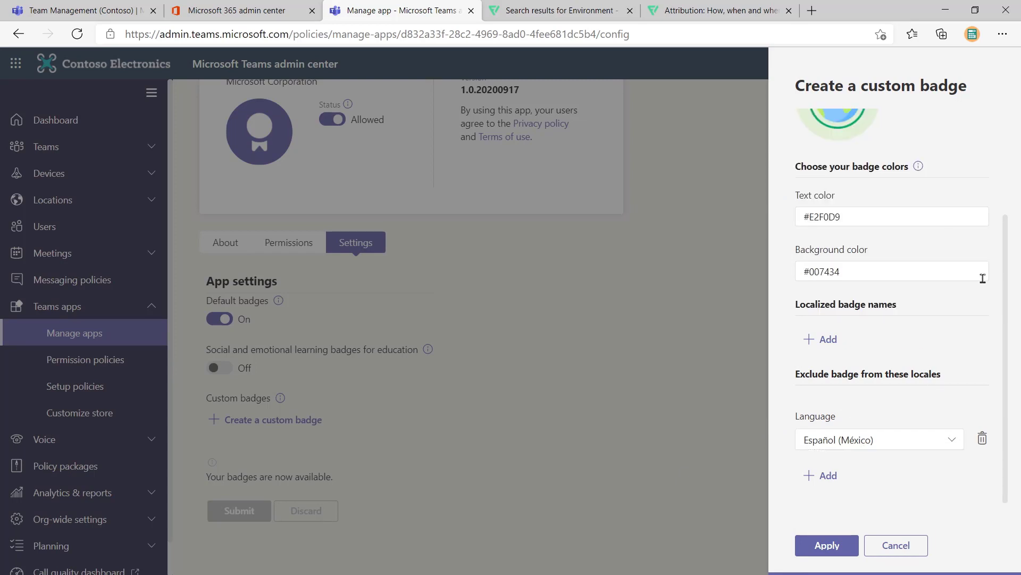
{"action": "left_click", "coordinate": [982, 439]}
- Apply the Green Thinker badge settings to add it to the custom badges
{"action": "scroll", "coordinate": [904, 407], "scroll_direction": "up", "scroll_amount": 2}
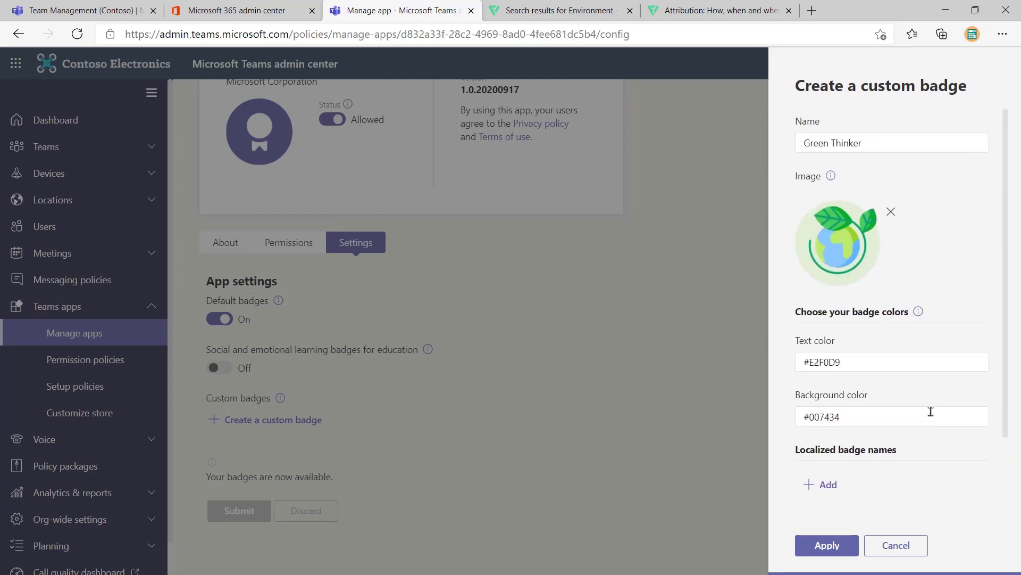
{"action": "left_click", "coordinate": [826, 545]}
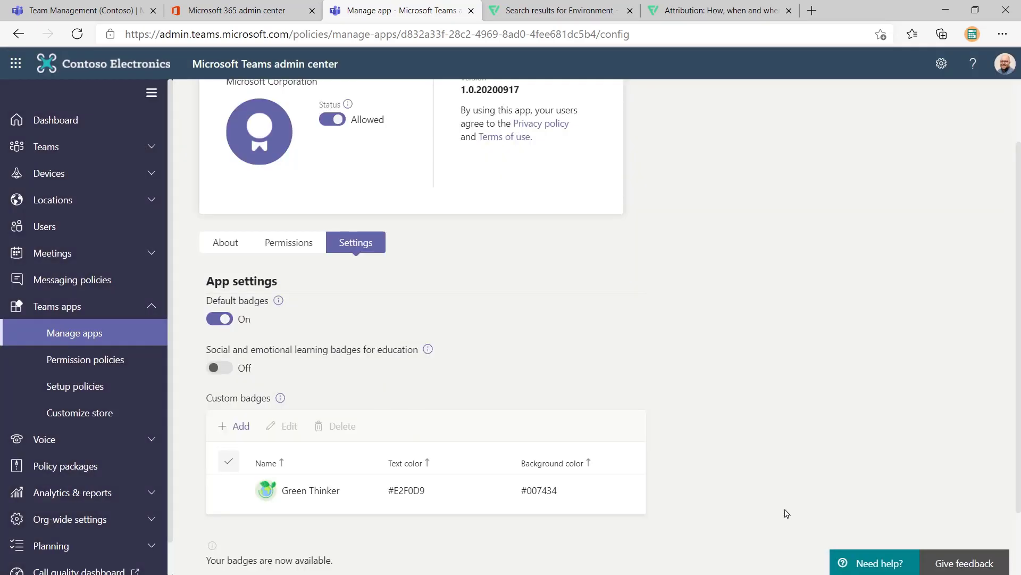
{"action": "scroll", "coordinate": [786, 498], "scroll_direction": "down", "scroll_amount": 2}
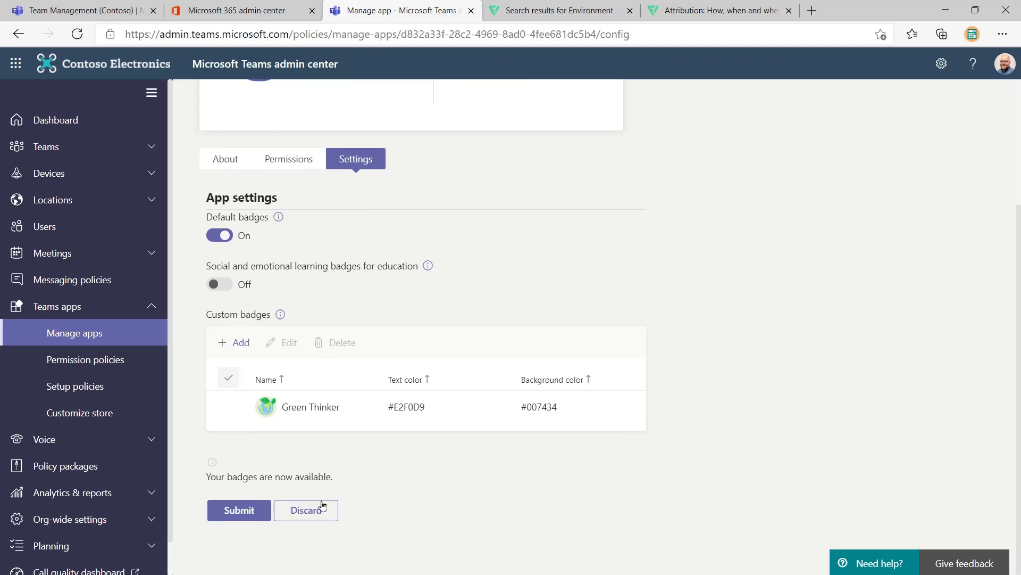
- Submit the Praise app settings with the Green Thinker custom badge
{"action": "left_click", "coordinate": [244, 514]}
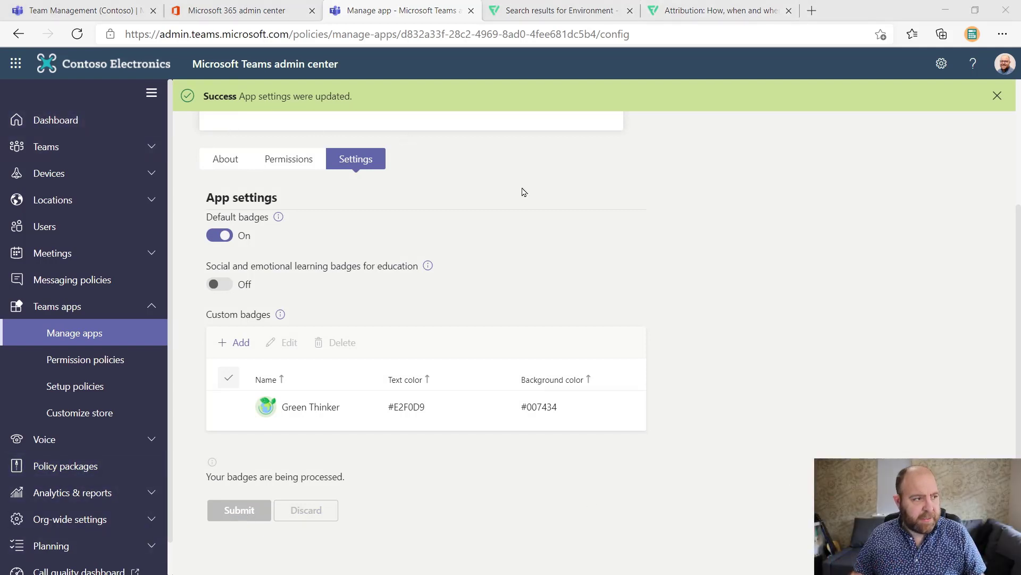
{"action": "scroll", "coordinate": [537, 218], "scroll_direction": "up", "scroll_amount": 3}
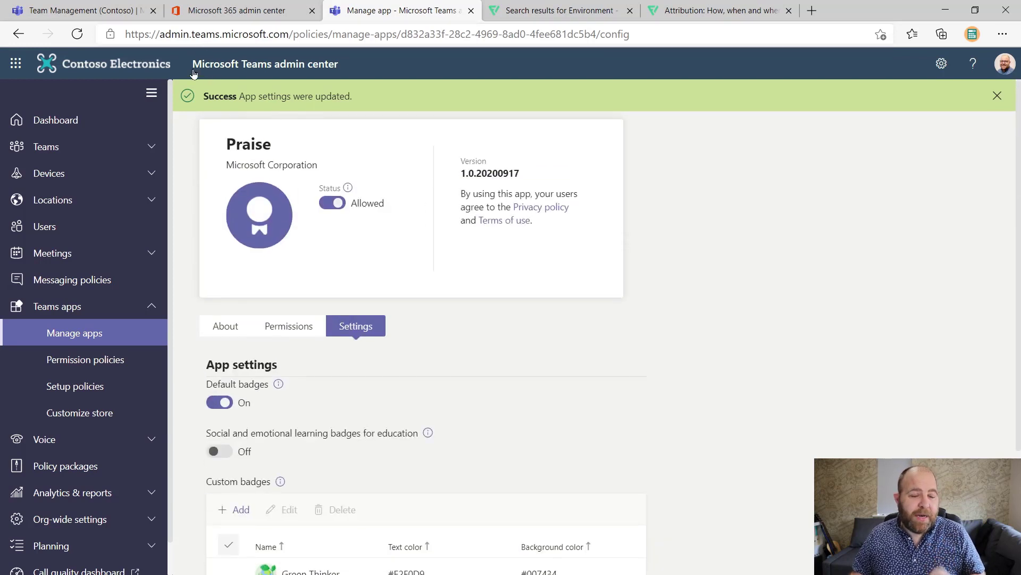
- Switch to Microsoft Teams and start a Green Thinker praise in the Team Management channel with a colleague as recipient
{"action": "left_click", "coordinate": [91, 14]}
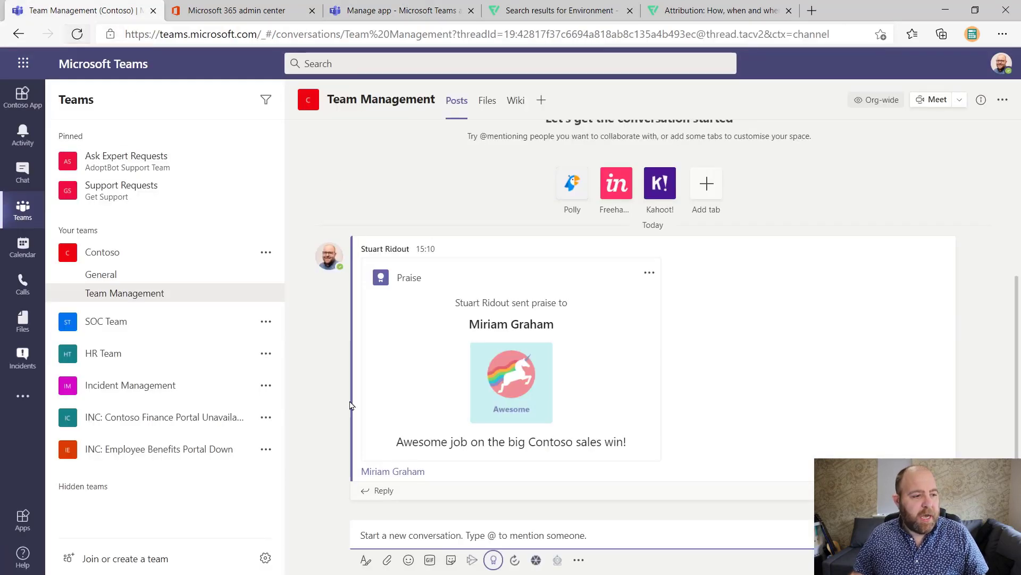
{"action": "left_click", "coordinate": [494, 560]}
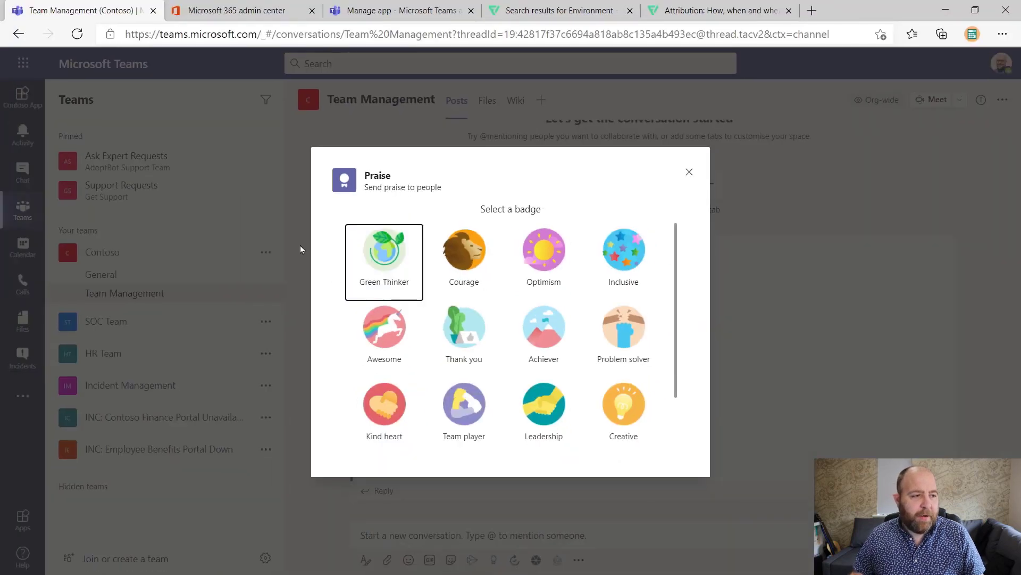
{"action": "left_click", "coordinate": [379, 252]}
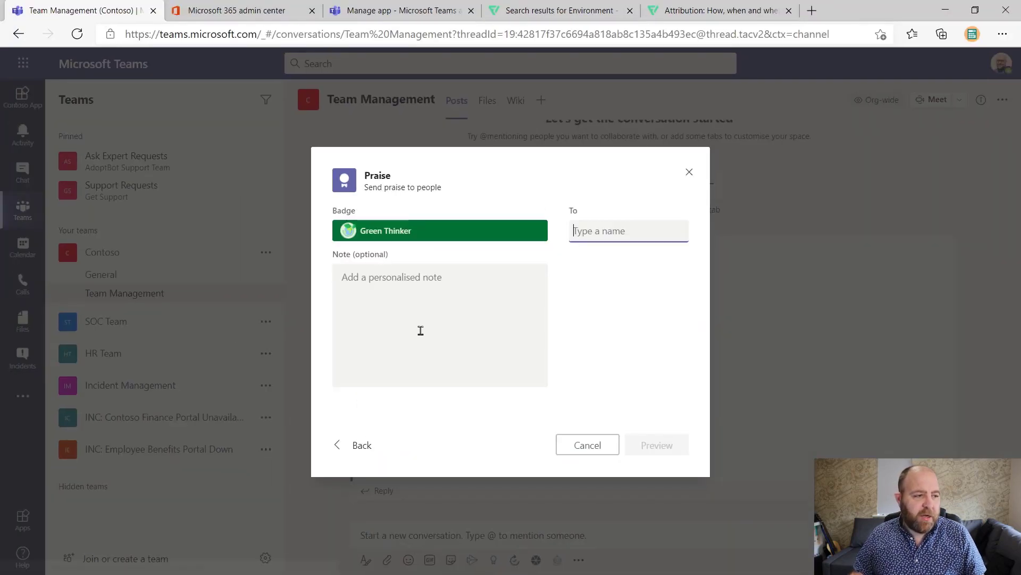
{"action": "left_click", "coordinate": [623, 231]}
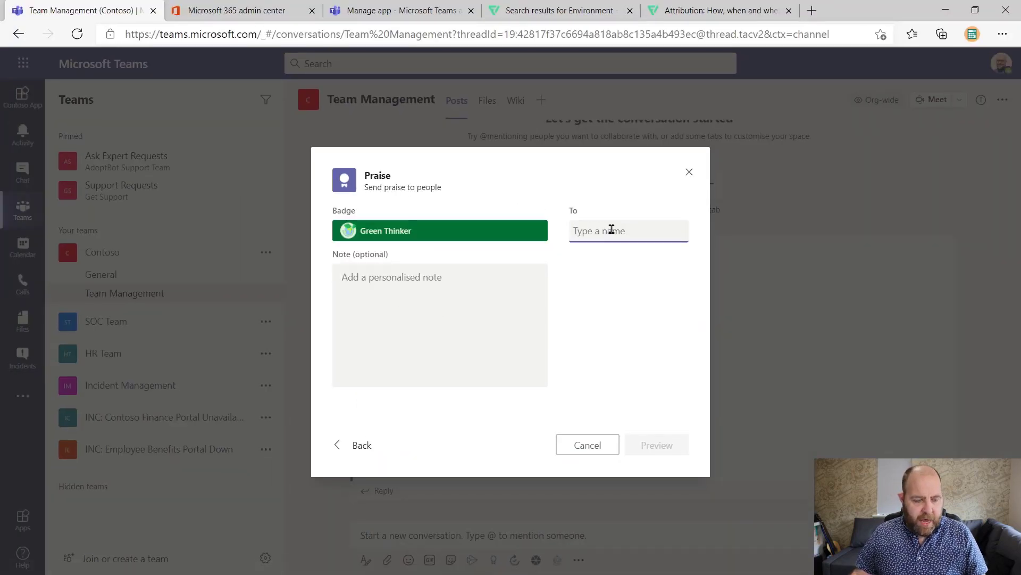
{"action": "type", "text": "nesto"}
{"action": "left_click", "coordinate": [615, 266]}
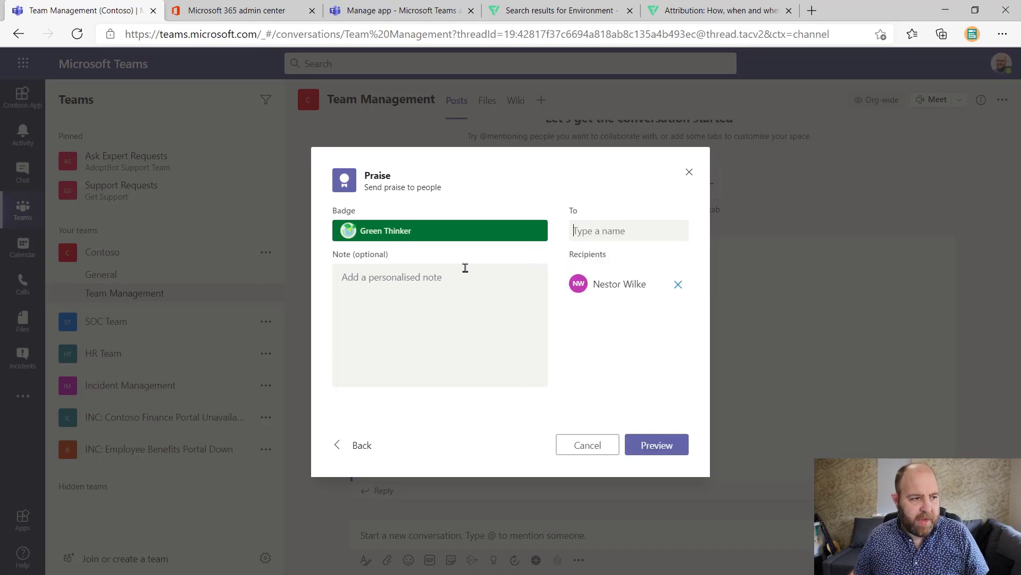
- Add the note "Great work on leading the sustainability initiative for our data centers.", preview the praise and send it to the channel
{"action": "left_click", "coordinate": [502, 298]}
{"action": "type", "text": "Great work on leading t"}
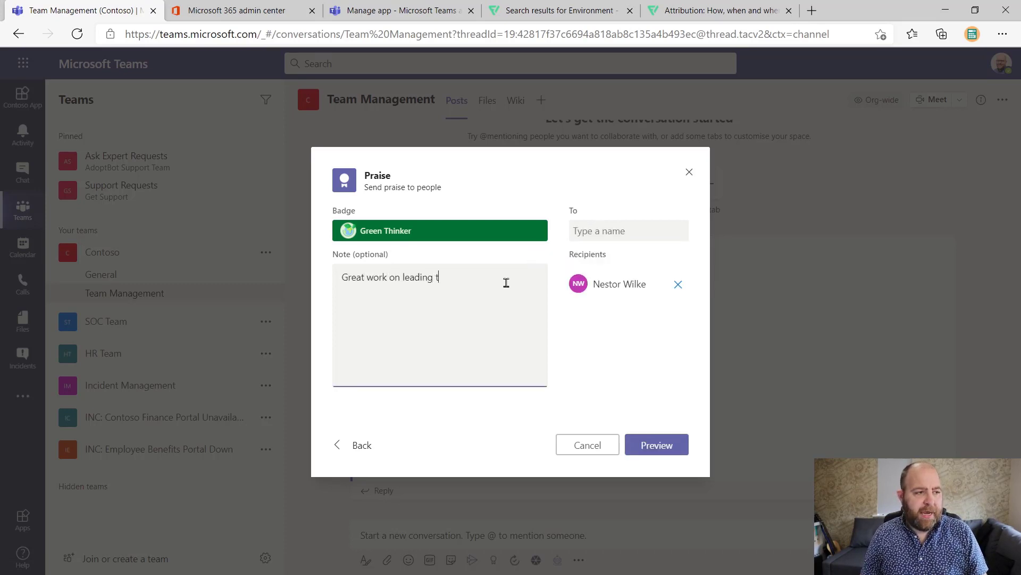
{"action": "type", "text": "he sustainability in"}
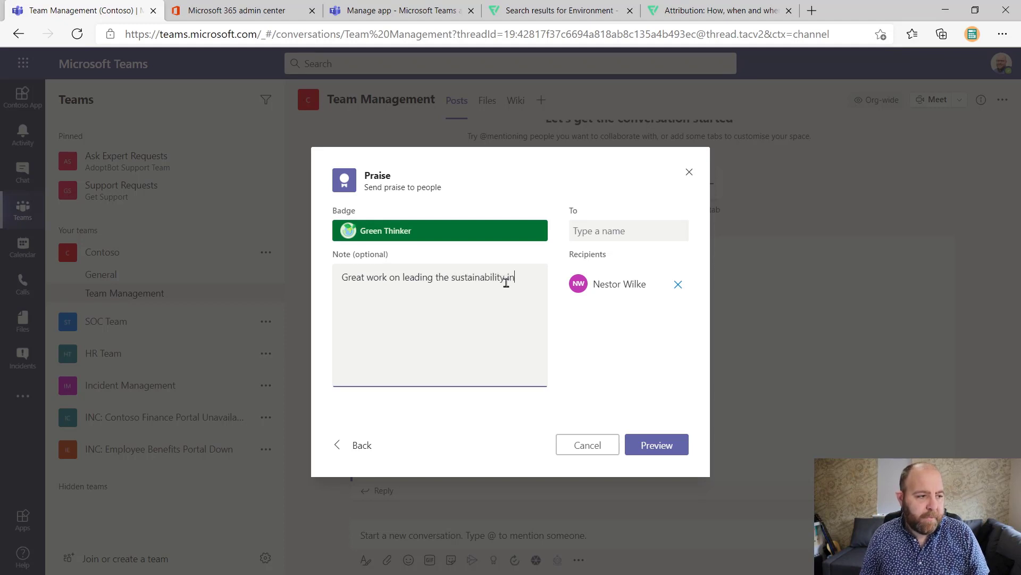
{"action": "type", "text": "itiative for our data centers."}
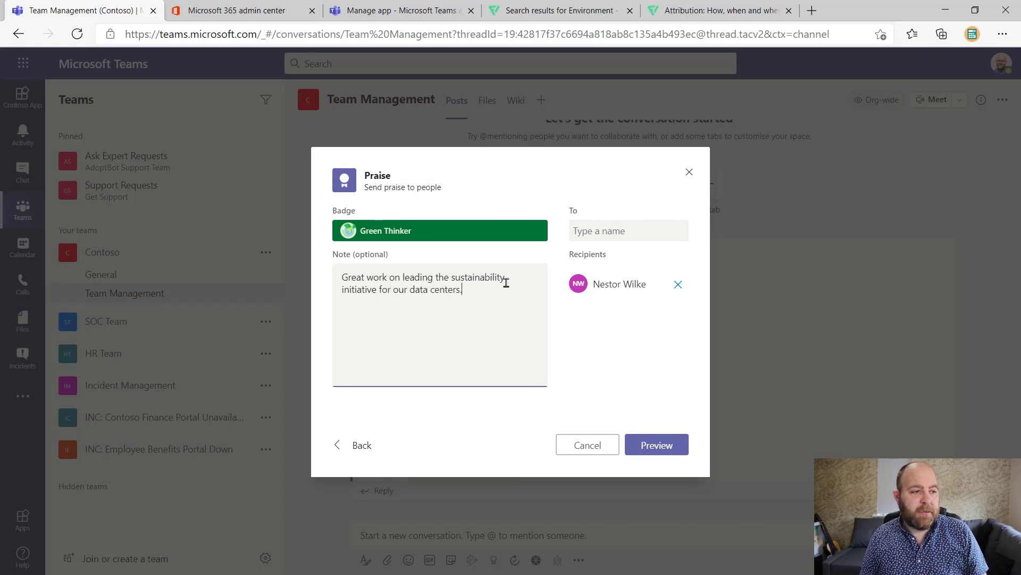
{"action": "left_click", "coordinate": [654, 451]}
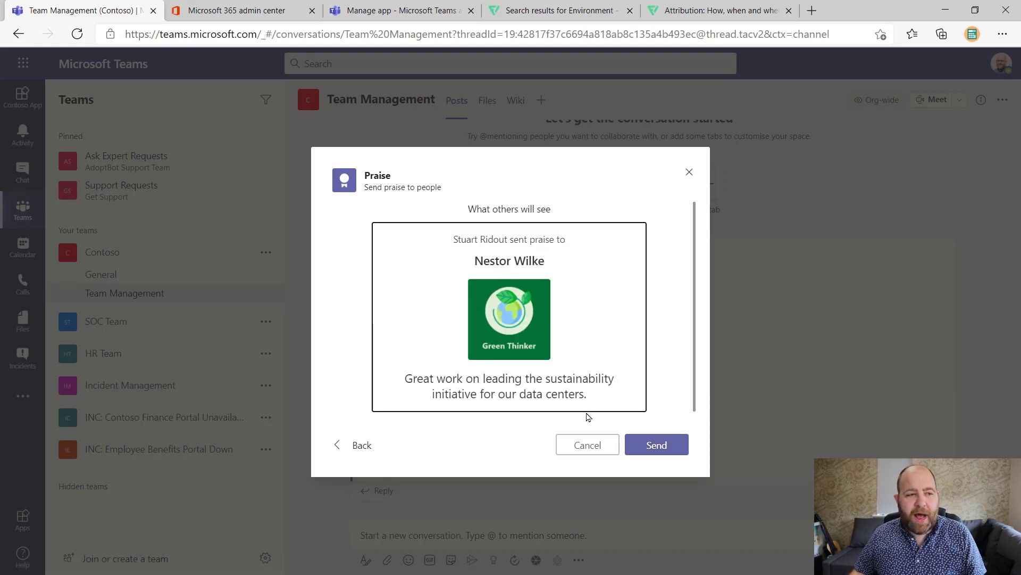
{"action": "left_click", "coordinate": [669, 446]}
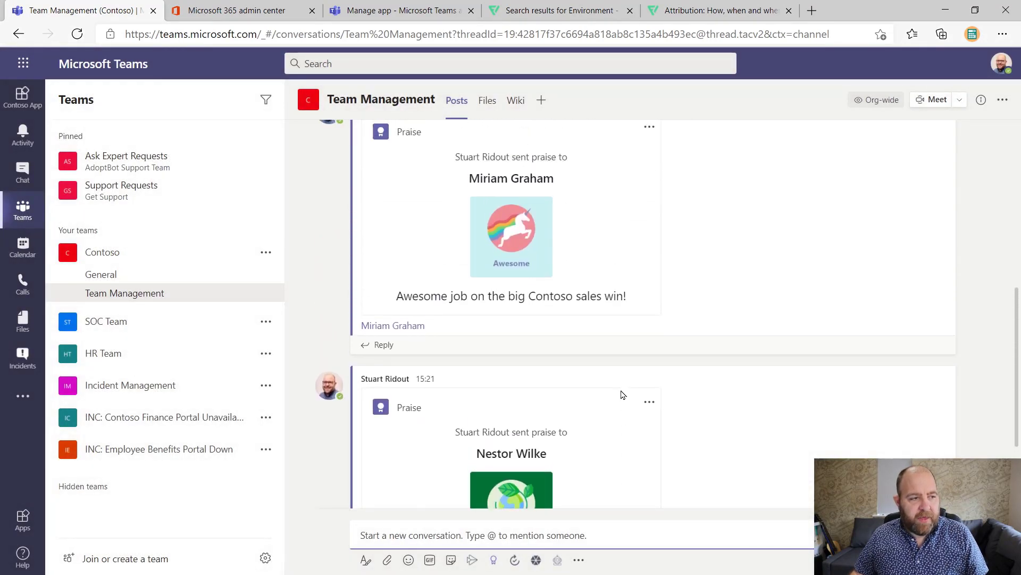
{"action": "mouse_move", "coordinate": [636, 399]}
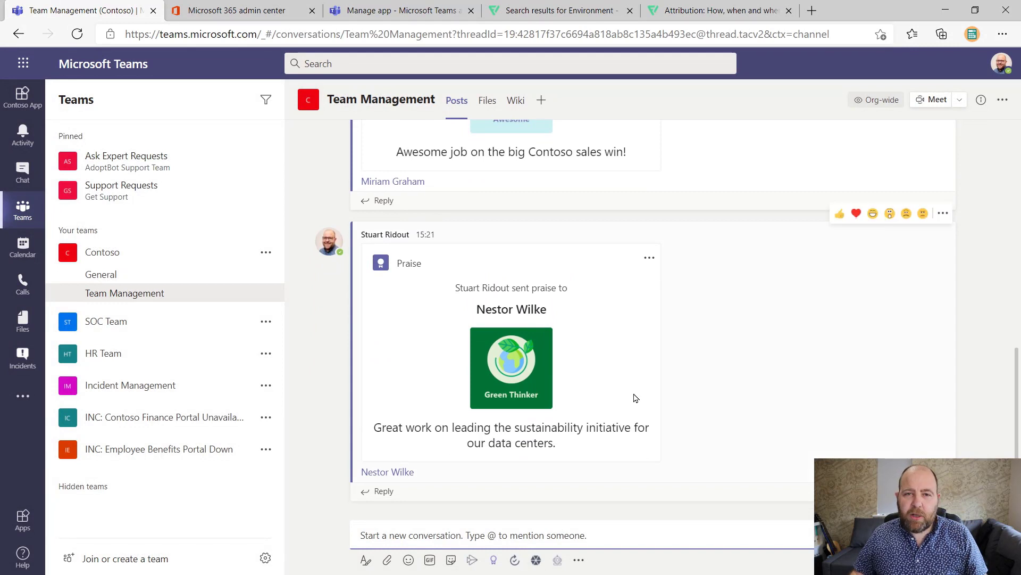